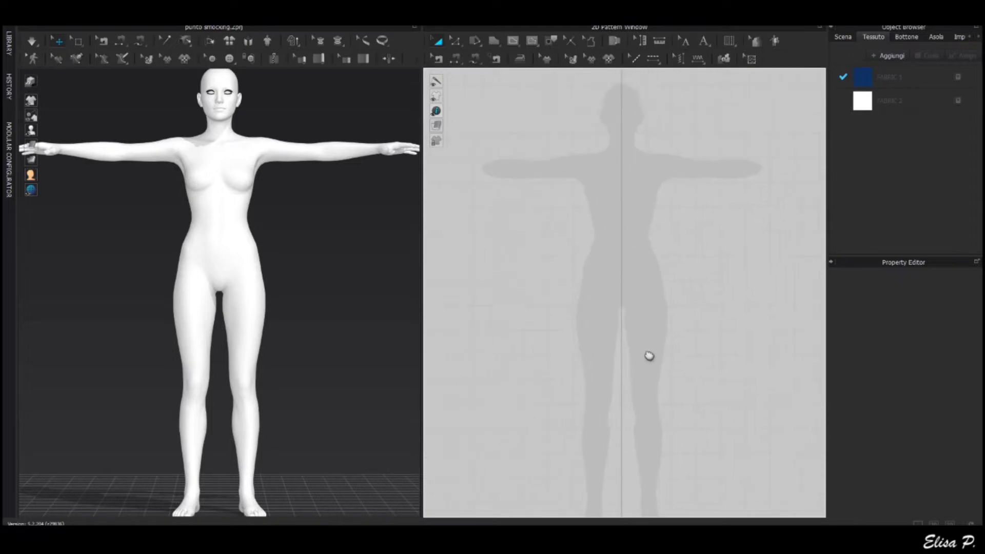
Create a 110 by 110 cm rectangular pattern centred on the avatar's silhouette
scroll(619, 284, "down", 2)
key("s")
left_click(626, 267)
type("110")
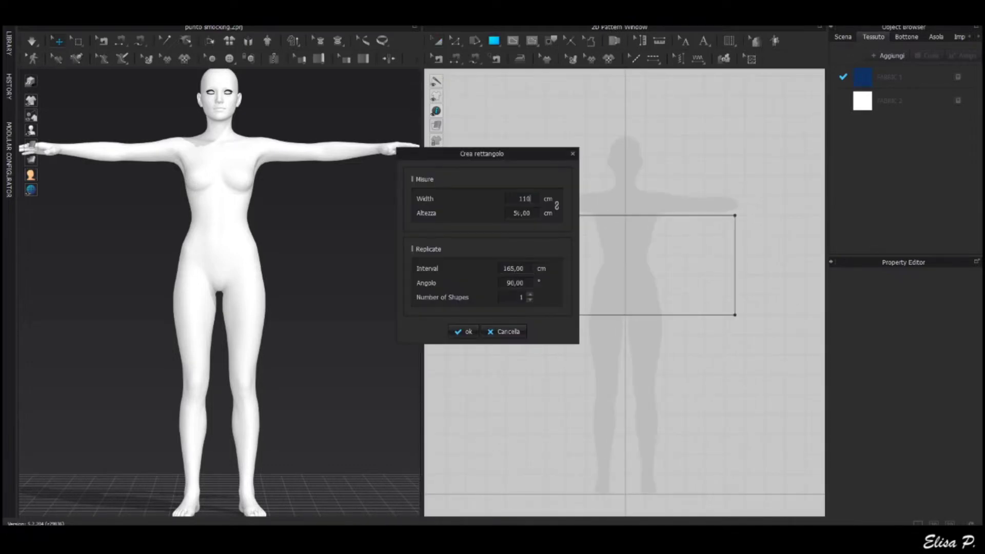
key("Tab")
type("110")
key("Return")
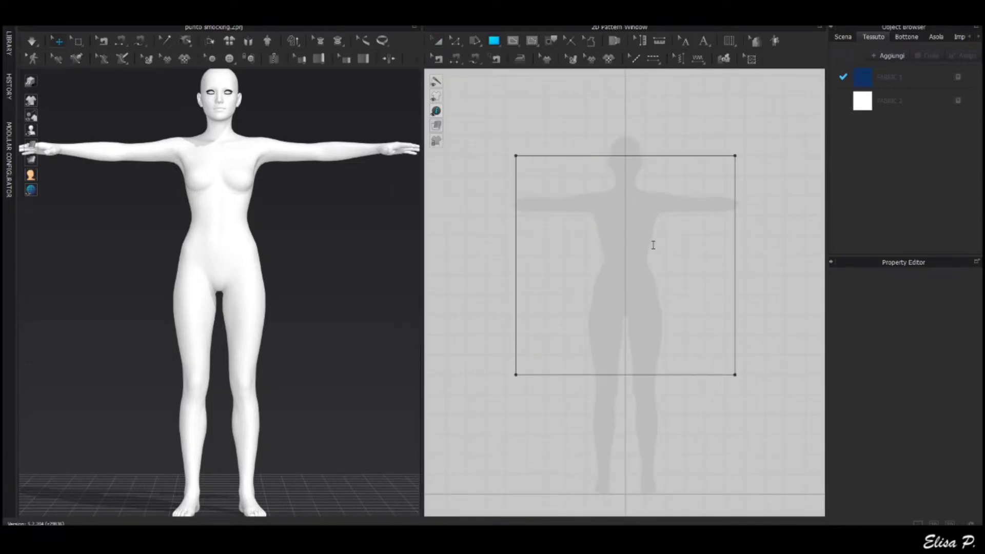
Distribute 10 evenly spaced vertical internal lines between the square's left and right edges
left_click(517, 323)
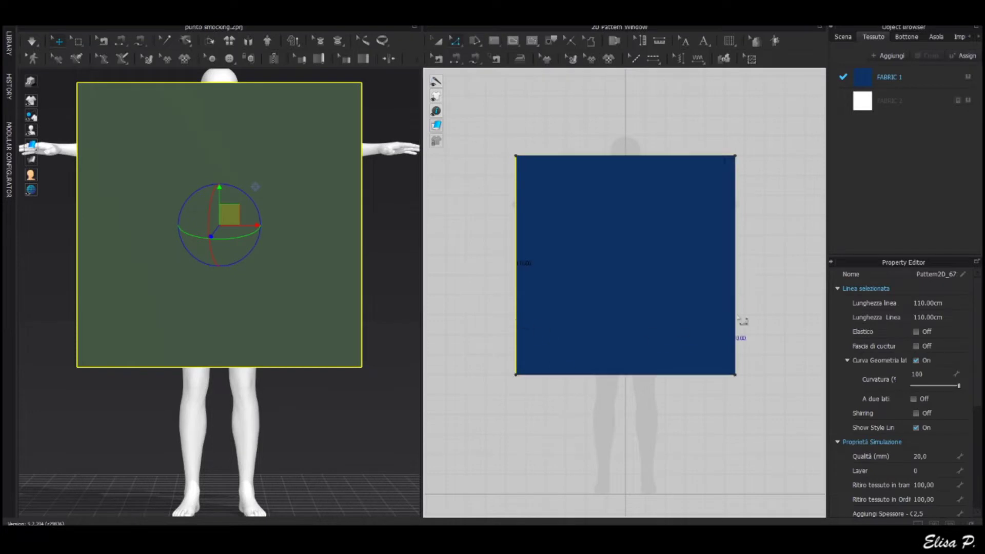
right_click(735, 314)
left_click(769, 380)
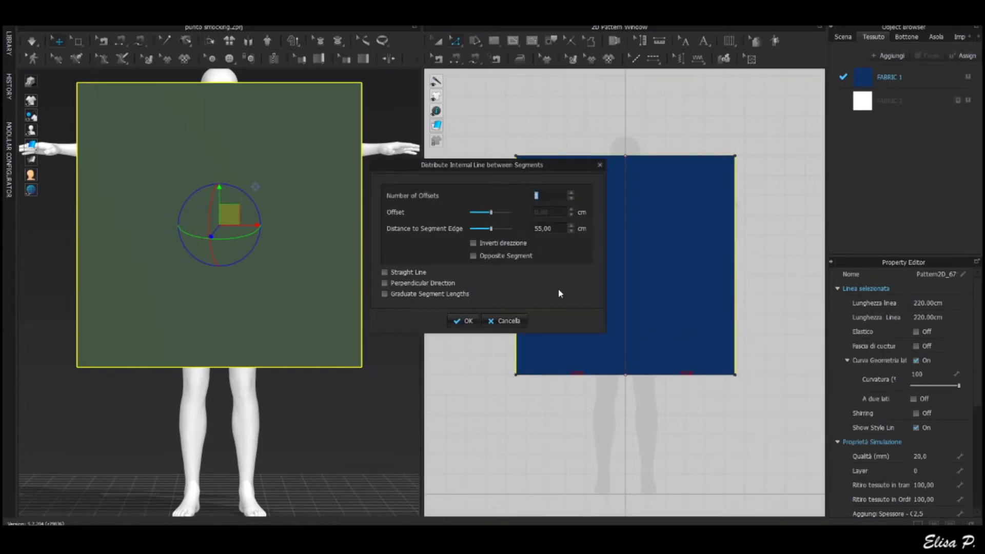
type("10")
left_click(463, 320)
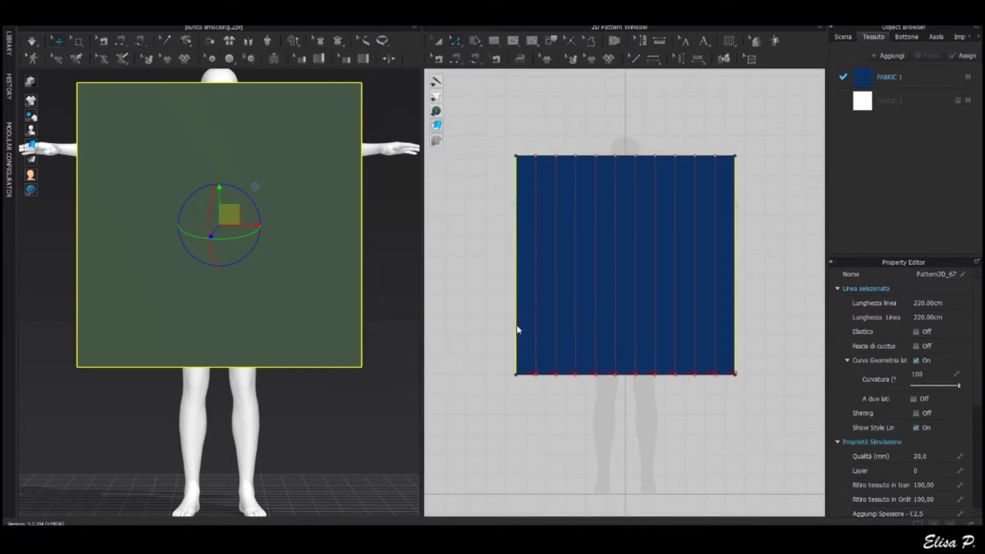
Distribute 10 horizontal internal lines between the square's upper and lower edges to form a grid
left_click(548, 163)
right_click(549, 192)
left_click(629, 294)
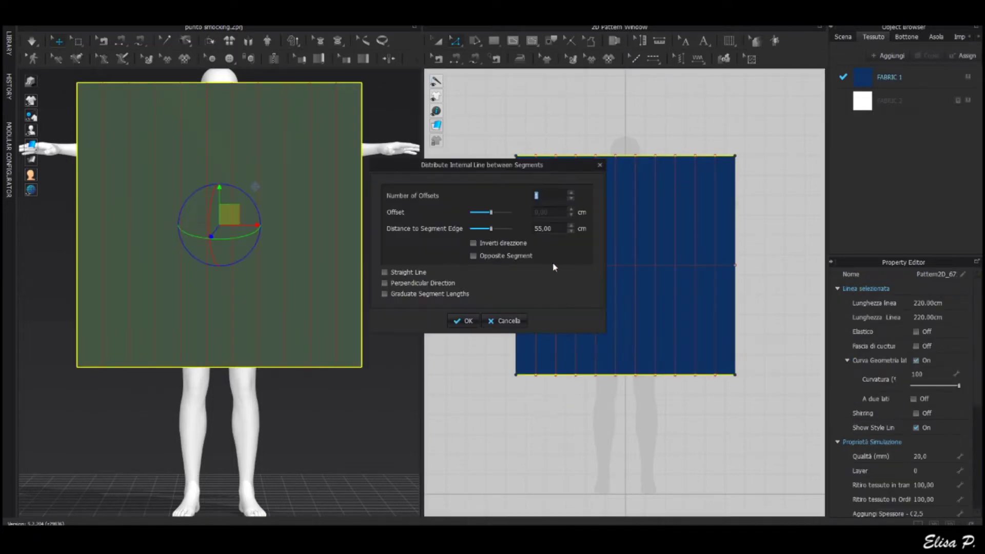
left_click(463, 320)
Add diagonal tacks between grid intersections, four around each of five octagons placed near the corners and at the centre
scroll(589, 273, "up", 2)
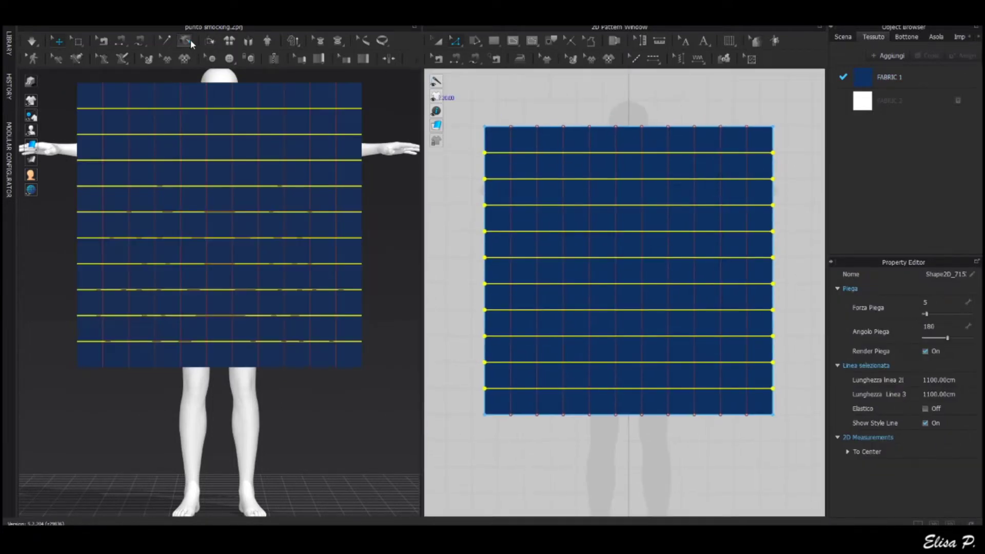
left_click(537, 153)
double_click(510, 178)
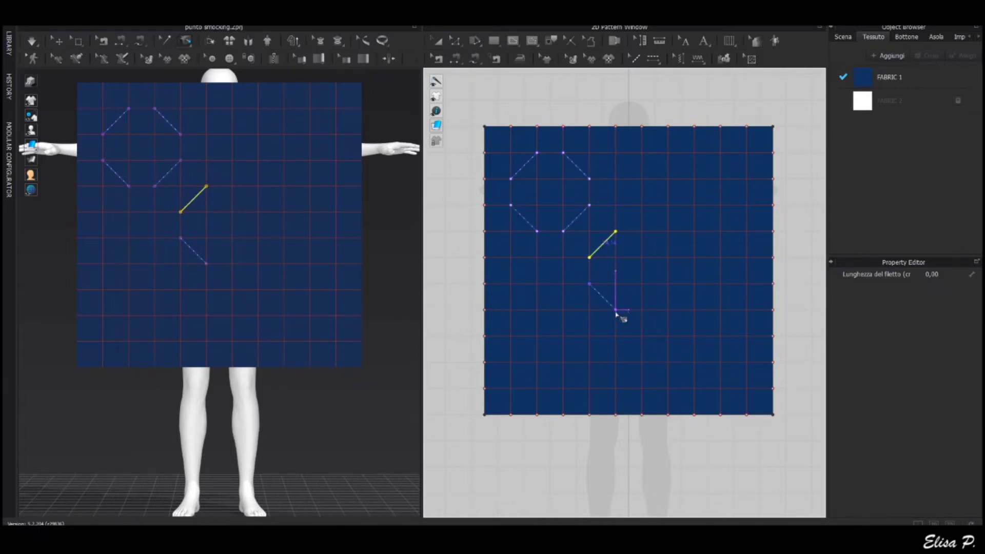
left_click(720, 231)
double_click(747, 205)
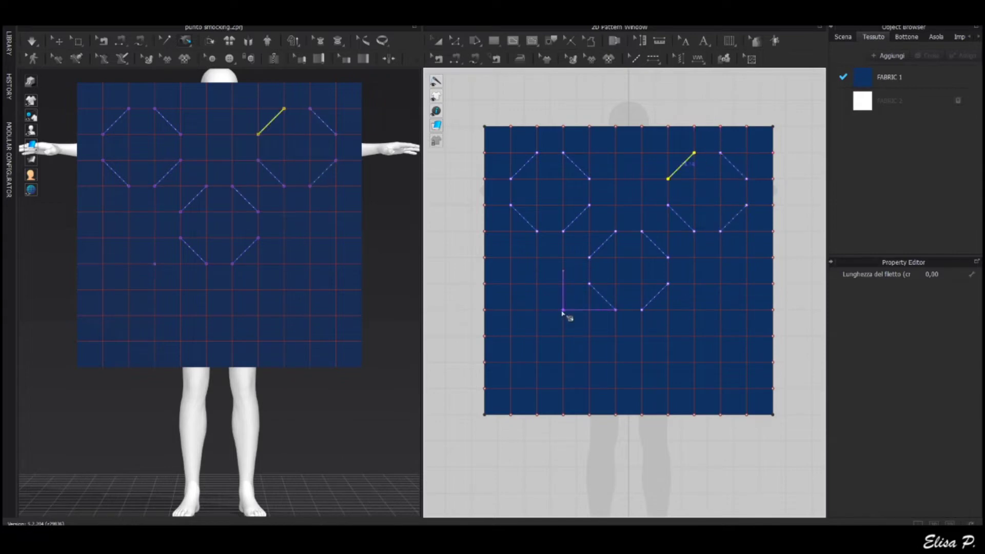
left_click(590, 362)
double_click(563, 389)
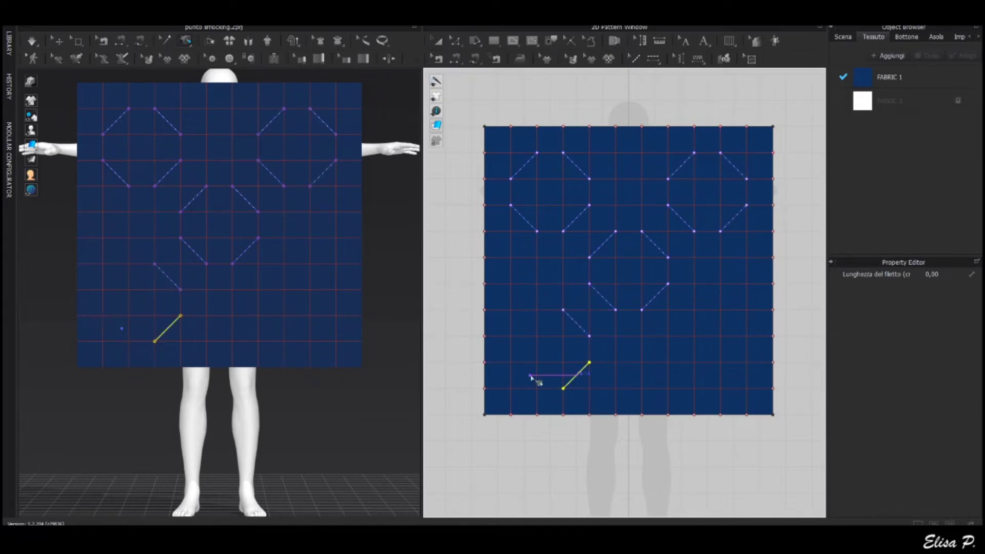
left_click(694, 310)
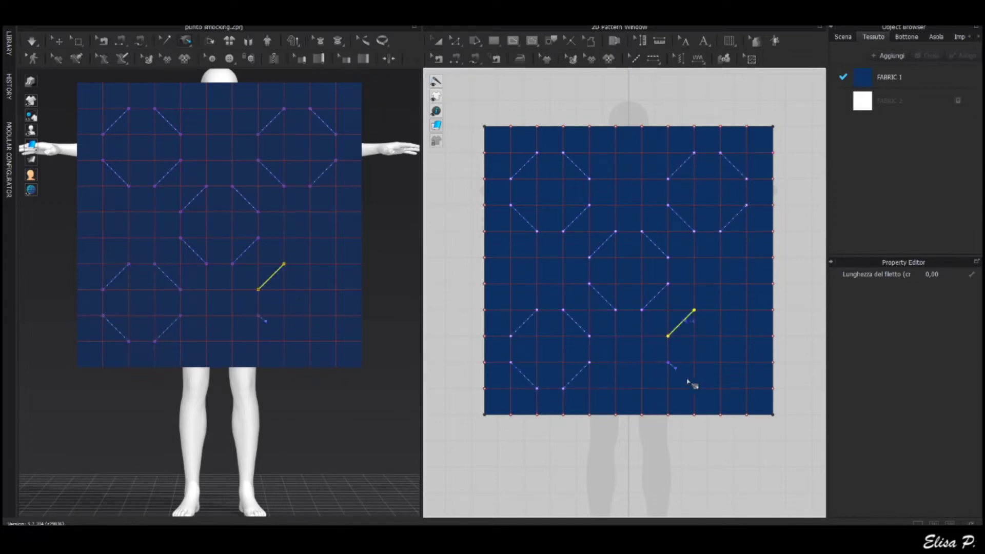
Use free sewing to join the opposite sides of the single grid square at the centre of each octagon
key("m")
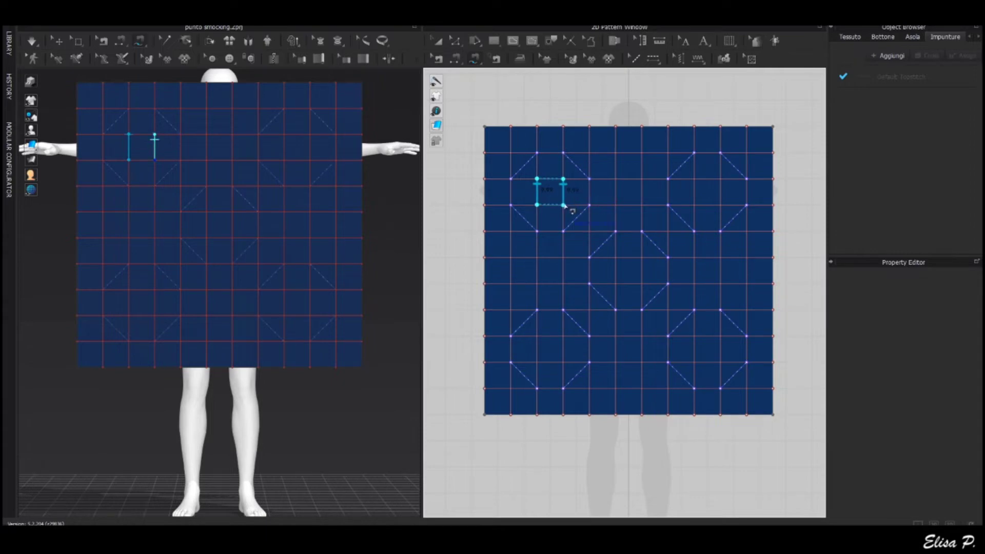
left_click(564, 205)
left_click(694, 179)
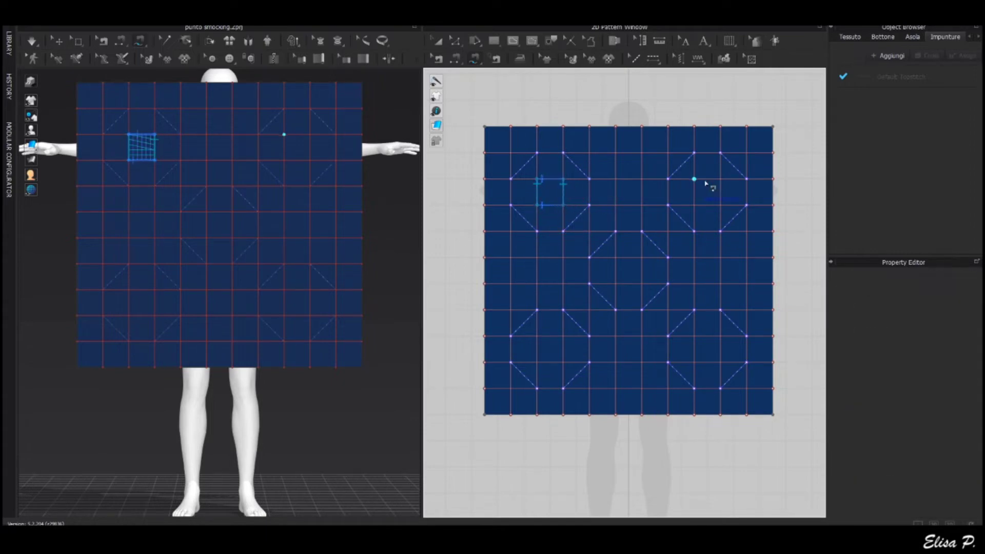
left_click(694, 205)
left_click(616, 258)
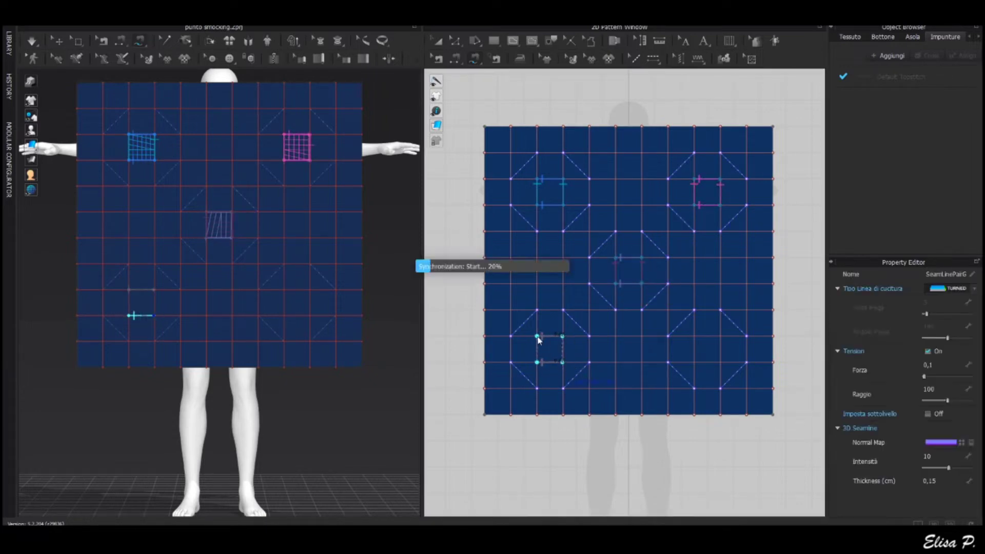
left_click(537, 336)
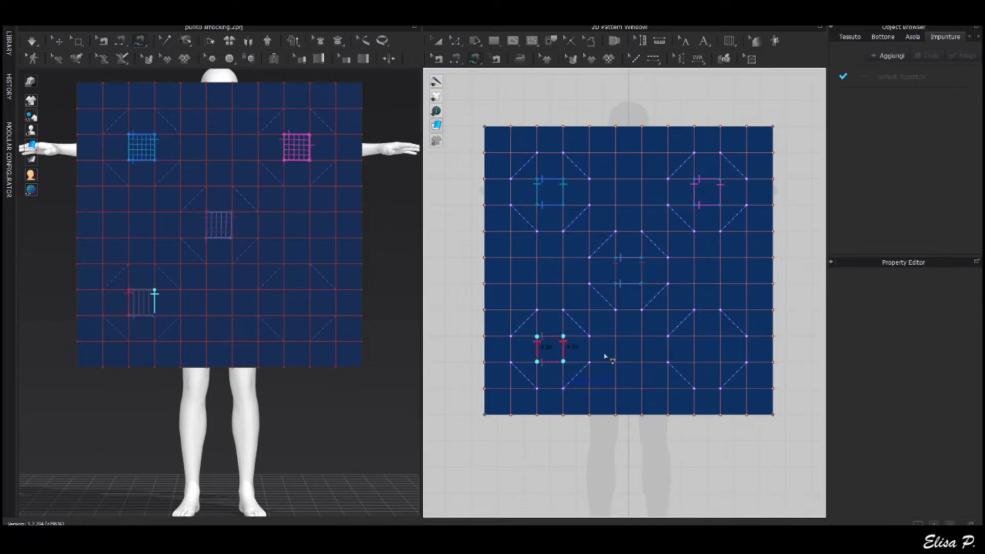
left_click(695, 336)
left_click(695, 362)
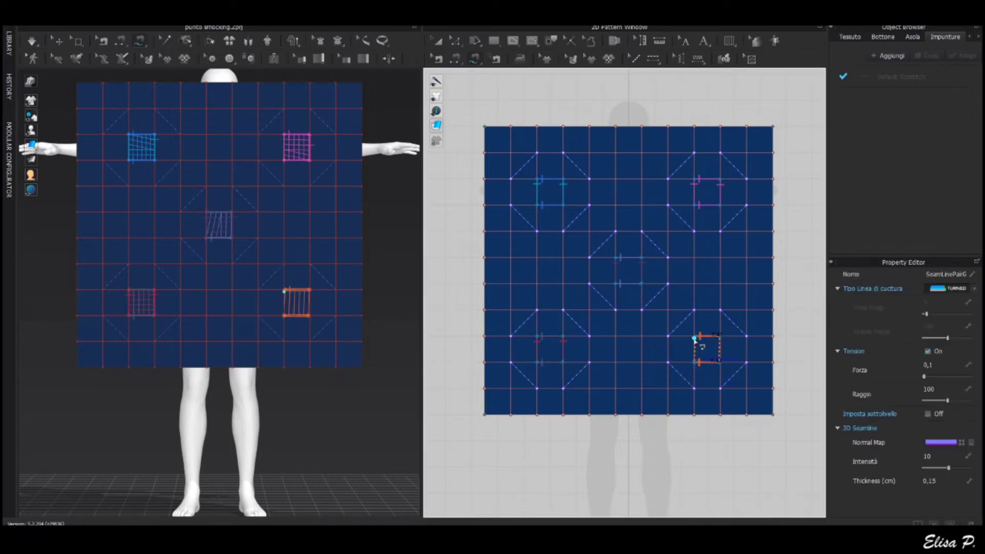
Align the seam endpoints of the lower-right and upper-right sewn squares with their grid corners
scroll(720, 362, "up", 10)
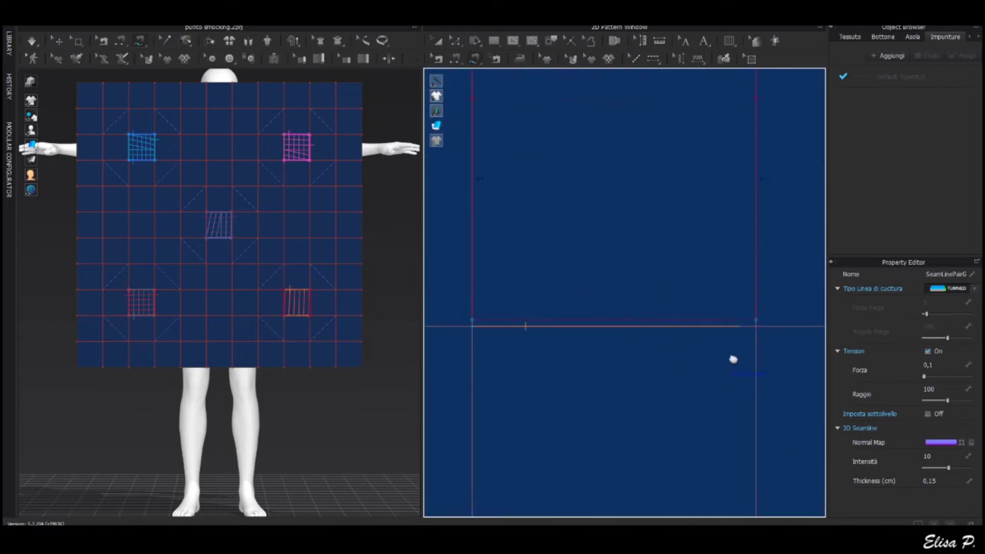
left_click_drag(752, 332, 768, 332)
middle_click_drag(675, 387, 674, 511)
left_click_drag(495, 277, 484, 277)
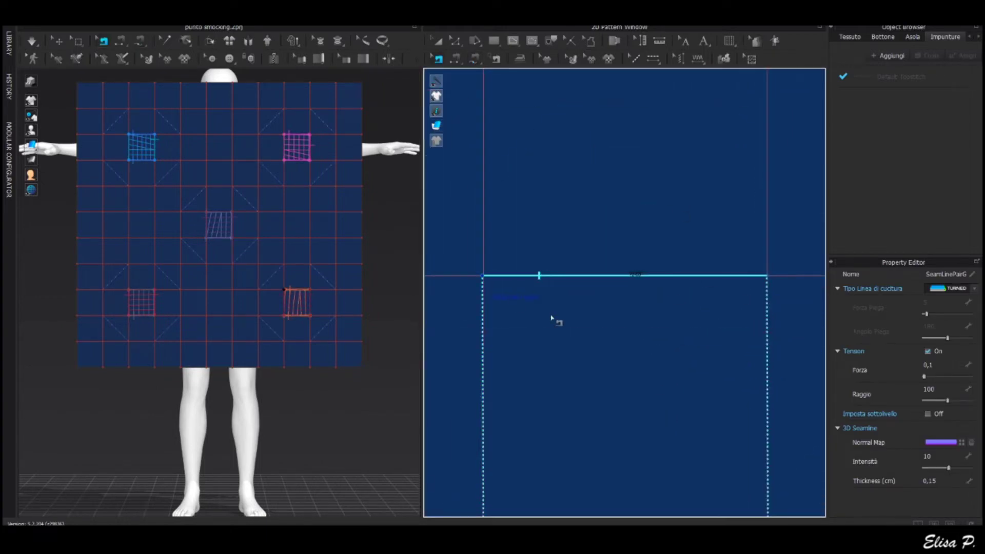
scroll(552, 318, "down", 7)
middle_click_drag(551, 262, 586, 456)
scroll(606, 205, "up", 5)
left_click_drag(676, 139, 681, 139)
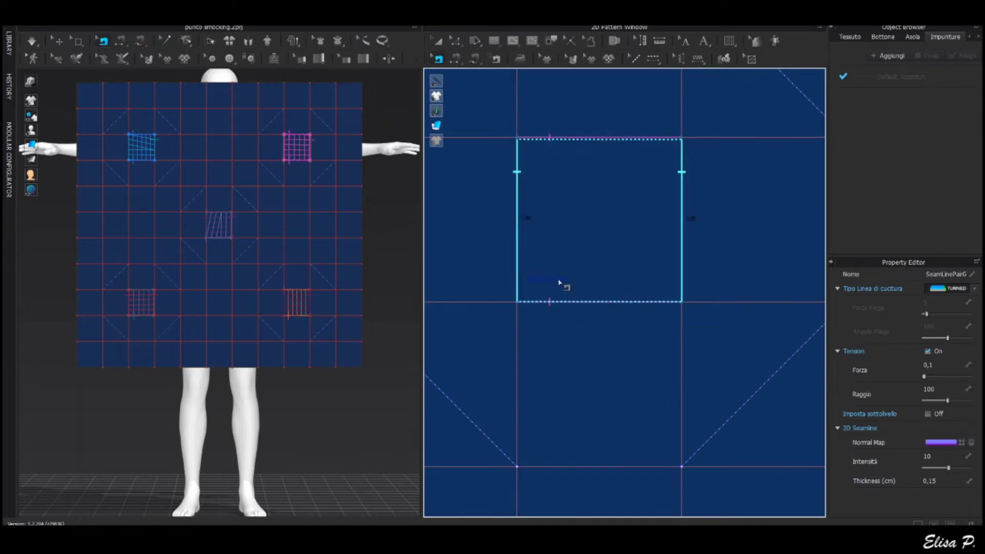
Align the horizontal and vertical seam endpoints of the central sewn square with its grid corners
scroll(563, 285, "down", 6)
middle_click_drag(564, 287, 633, 367)
scroll(660, 402, "up", 8)
scroll(660, 402, "down", 4)
middle_click_drag(660, 403, 651, 287)
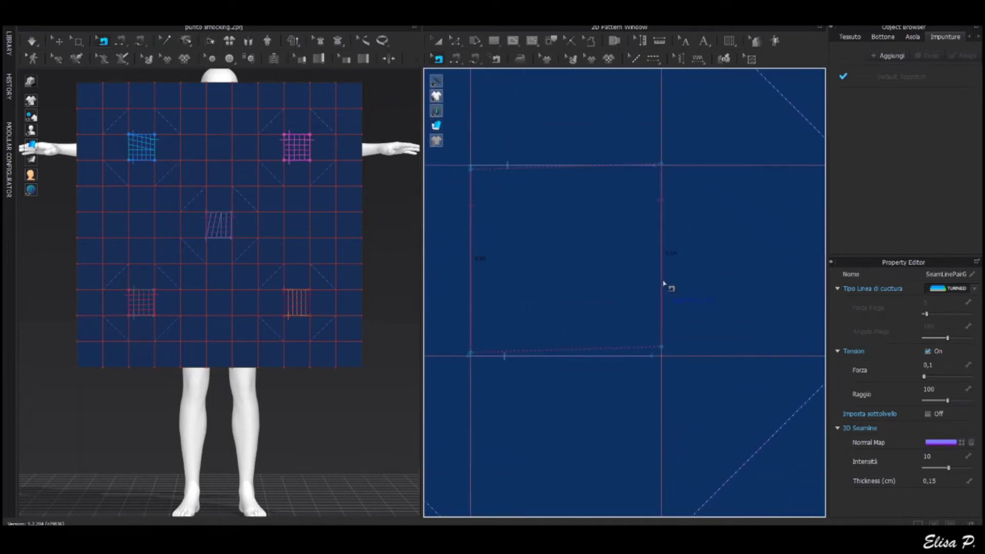
left_click_drag(663, 283, 663, 292)
left_click_drag(471, 310, 472, 313)
left_click_drag(471, 174, 472, 167)
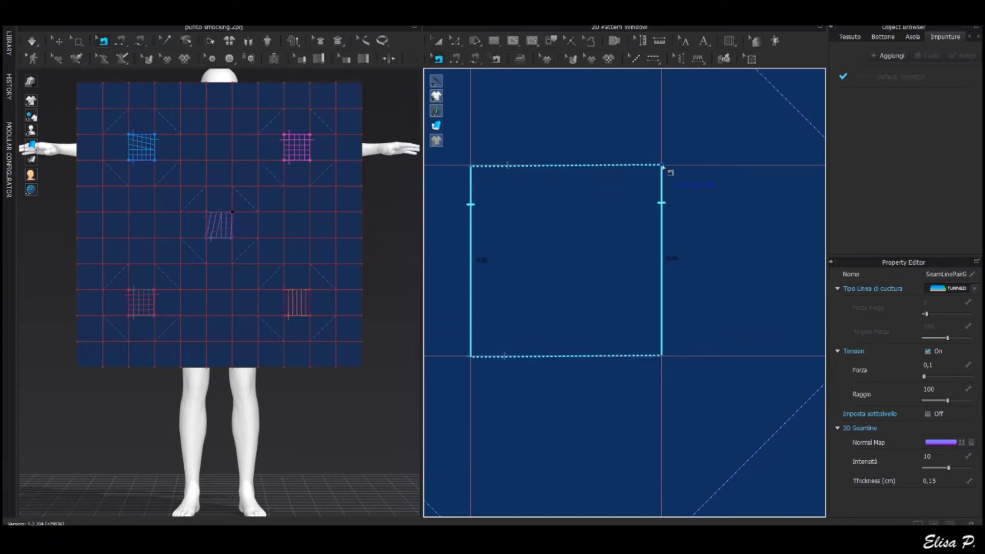
left_click_drag(657, 167, 661, 167)
left_click_drag(653, 357, 662, 358)
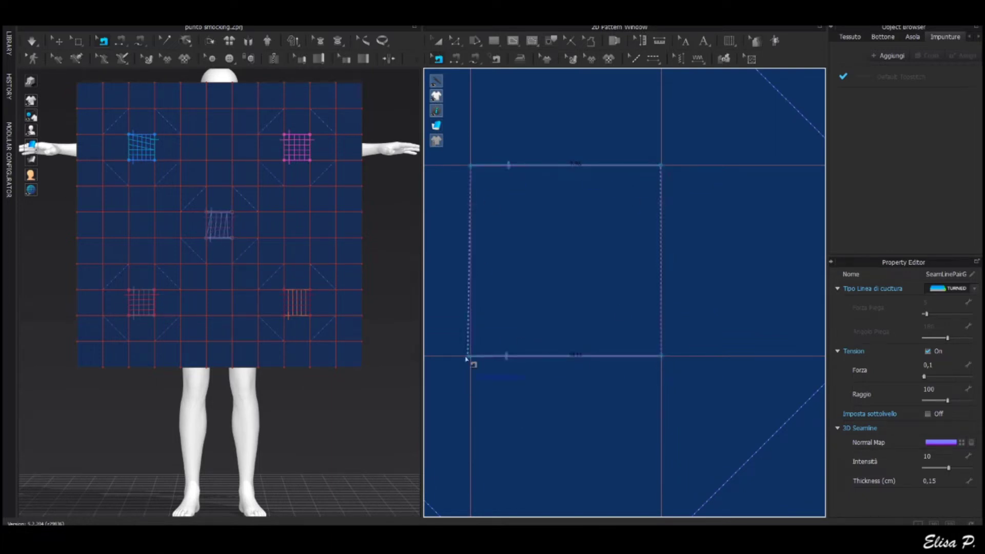
Check the upper-left sewn square and align the seam endpoints of the lower-left one with its grid corners
scroll(556, 257, "down", 4)
scroll(563, 337, "up", 4)
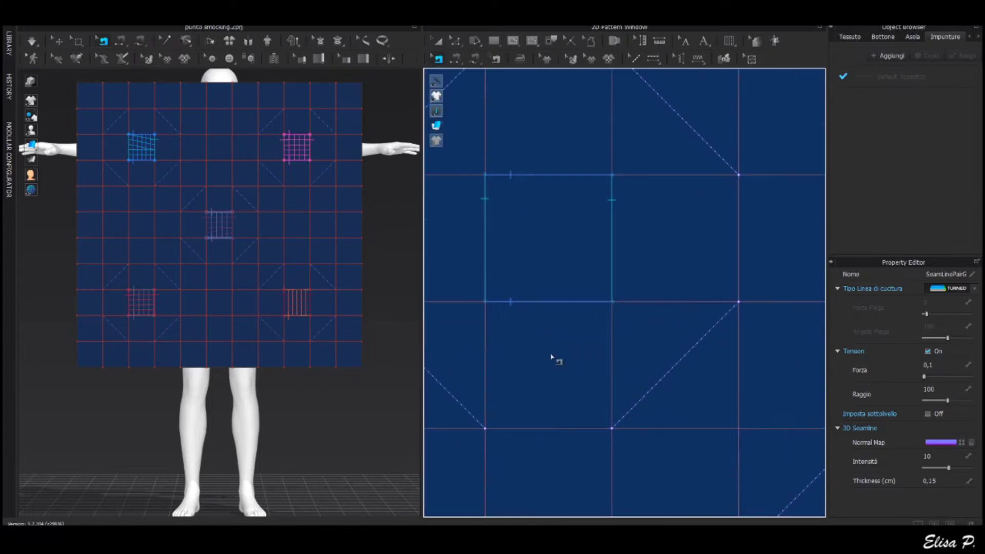
scroll(551, 356, "down", 4)
scroll(590, 267, "up", 7)
left_click_drag(700, 216, 706, 217)
scroll(660, 371, "down", 1)
middle_click_drag(683, 468, 701, 346)
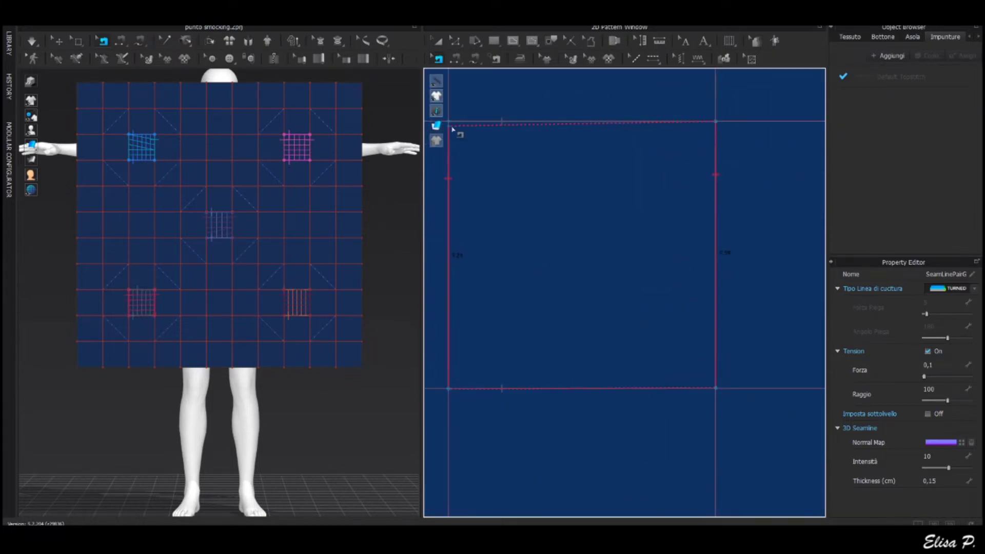
scroll(683, 253, "down", 5)
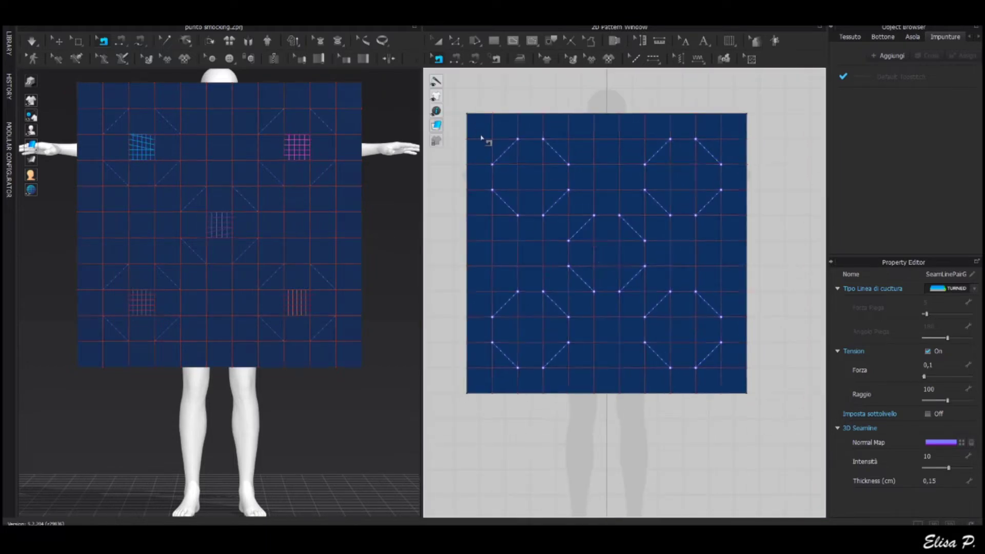
Copy the panel as a symmetric pattern with its seams and place it directly beside the original, about 113 cm across
key("a")
left_click(481, 127)
right_click(482, 127)
left_click(539, 146)
middle_click_drag(780, 255, 490, 210)
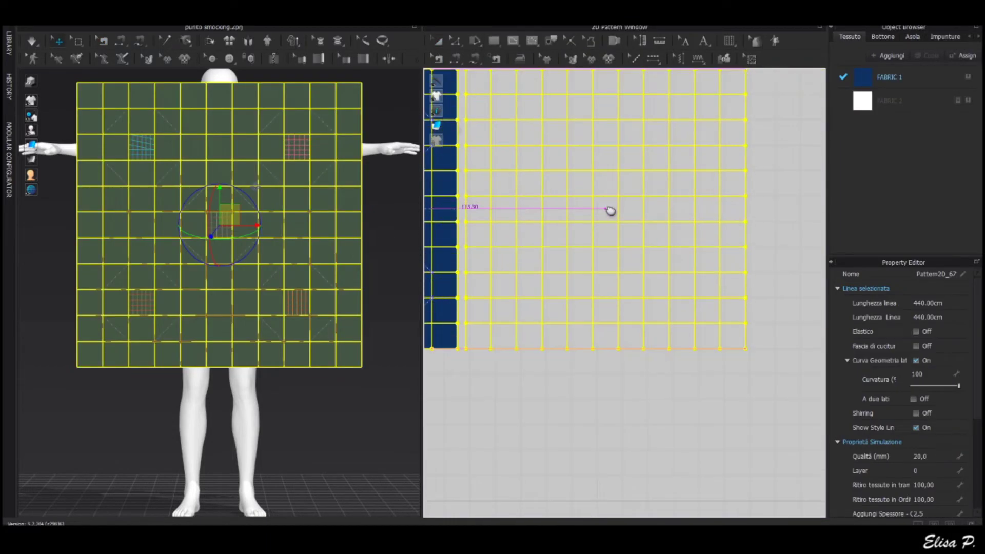
Move the copied panel behind the avatar in the 3D scene, lined up with the front panel
scroll(300, 291, "down", 3)
middle_click_drag(301, 301, 178, 341)
left_click(292, 340)
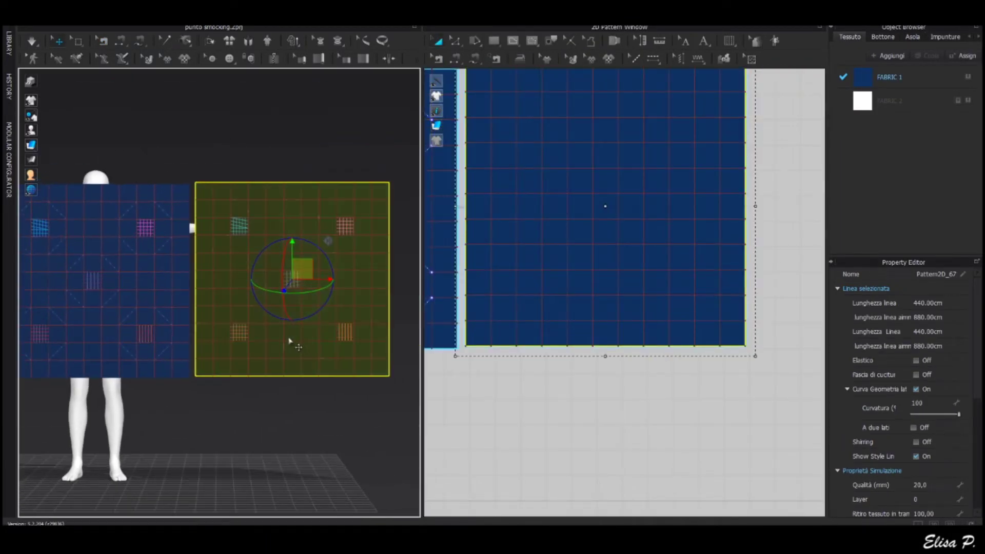
left_click_drag(285, 291, 270, 199)
left_click_drag(297, 270, 111, 277)
Add the same diagonal tacks to the copied panel, forming five octagons near the corners and at the centre
middle_click_drag(570, 138, 585, 207)
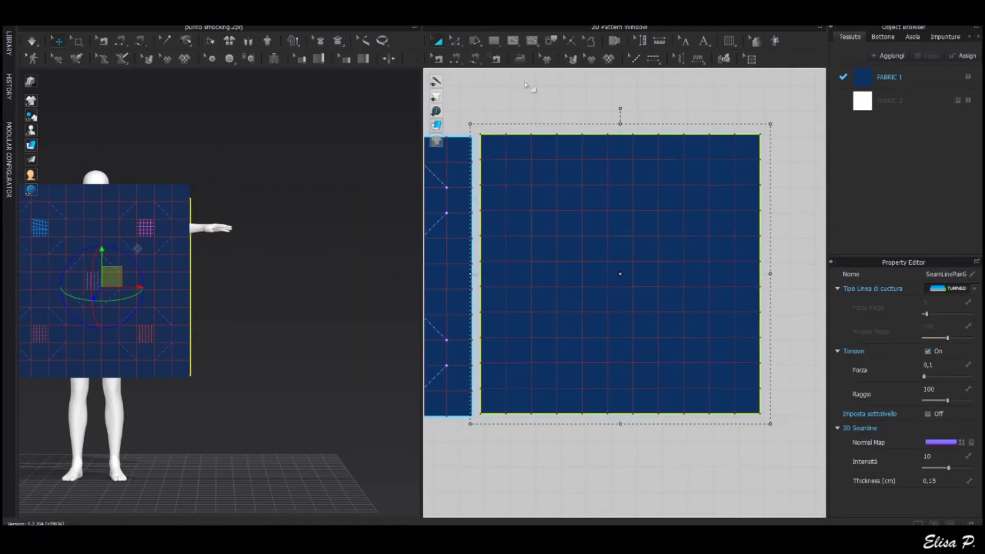
left_click(185, 40)
left_click(506, 185)
double_click(531, 160)
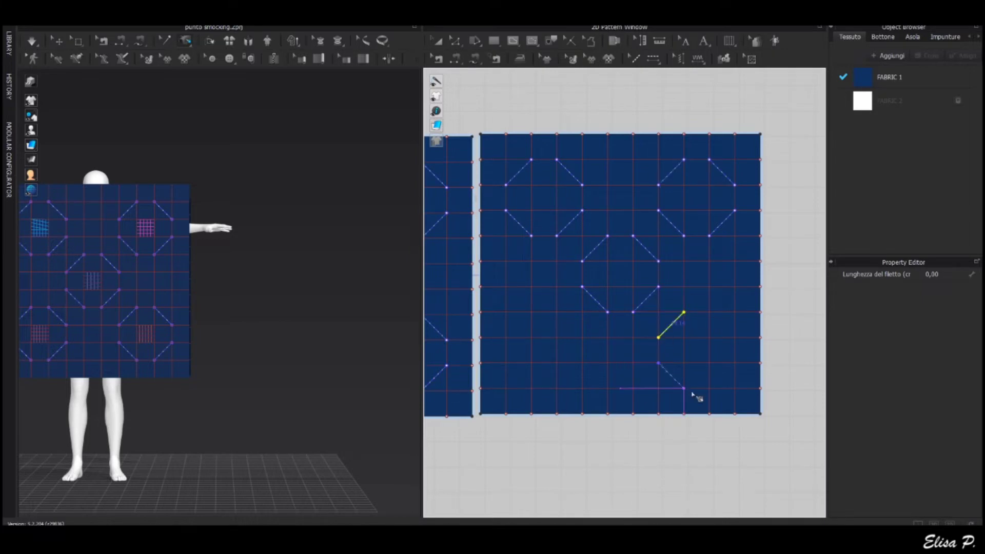
double_click(710, 314)
middle_click_drag(584, 339, 645, 314)
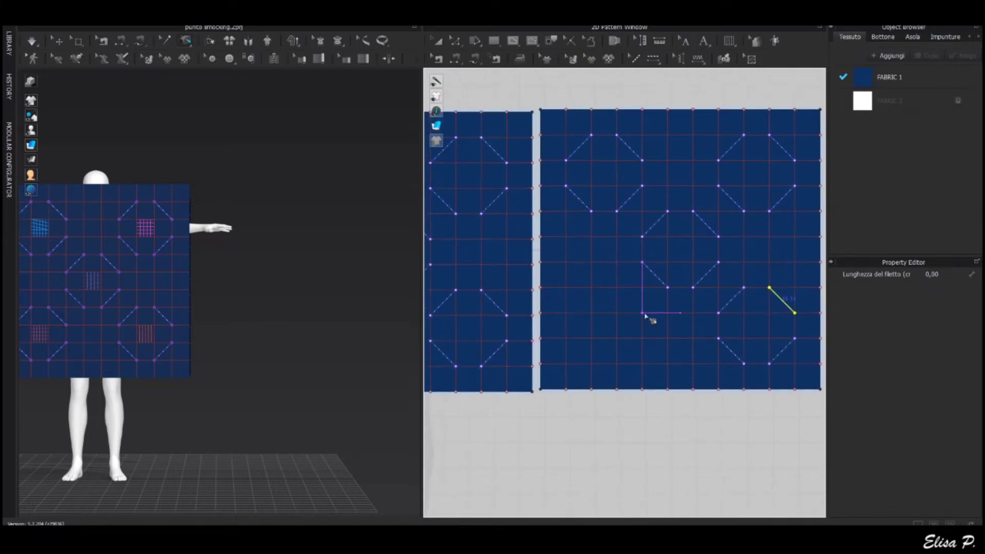
left_click(591, 287)
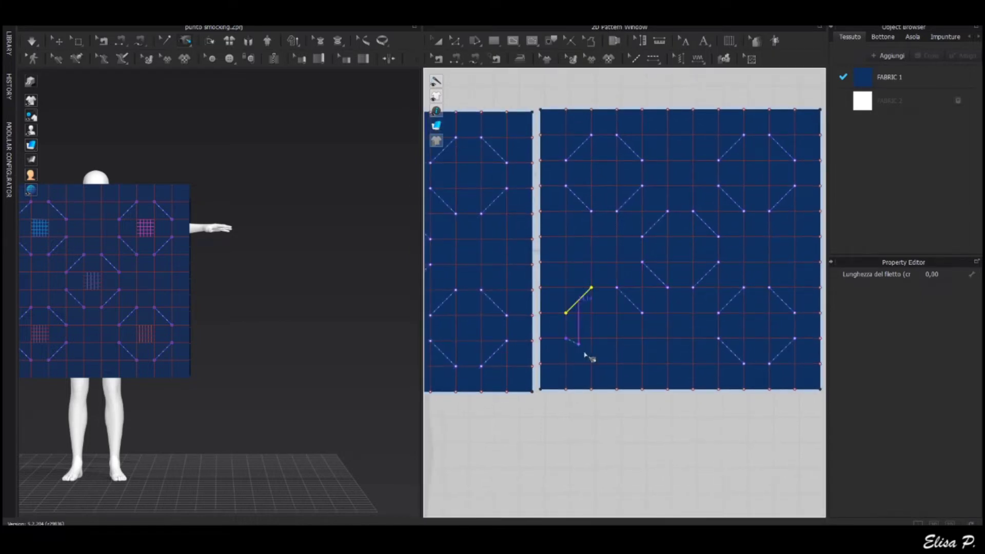
scroll(627, 203, "up", 5)
Sew the adjoining edges of the two panels together, and likewise their outer side edges
key("m")
scroll(676, 308, "down", 10)
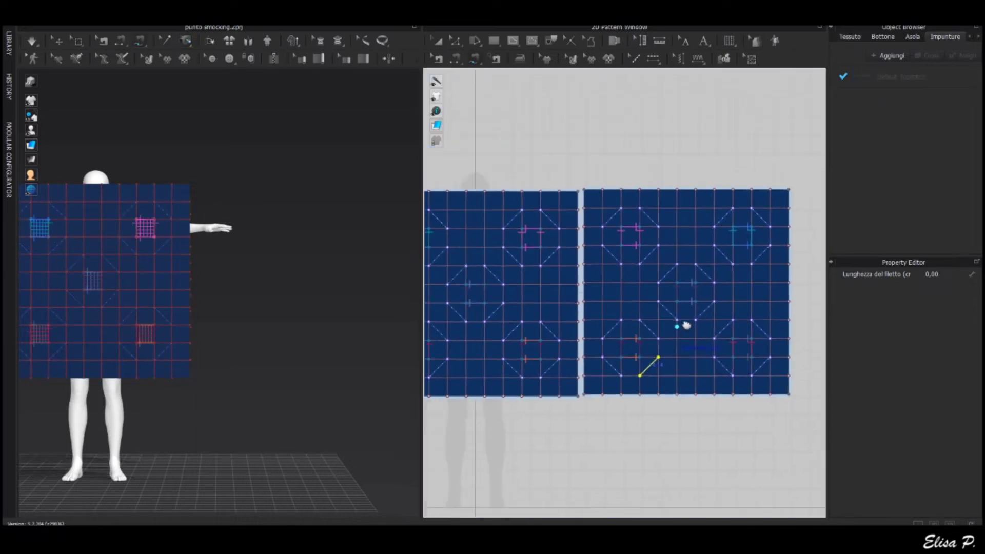
middle_click_drag(655, 396, 654, 326)
scroll(654, 326, "up", 3)
key("n")
left_click(613, 300)
left_click(618, 300)
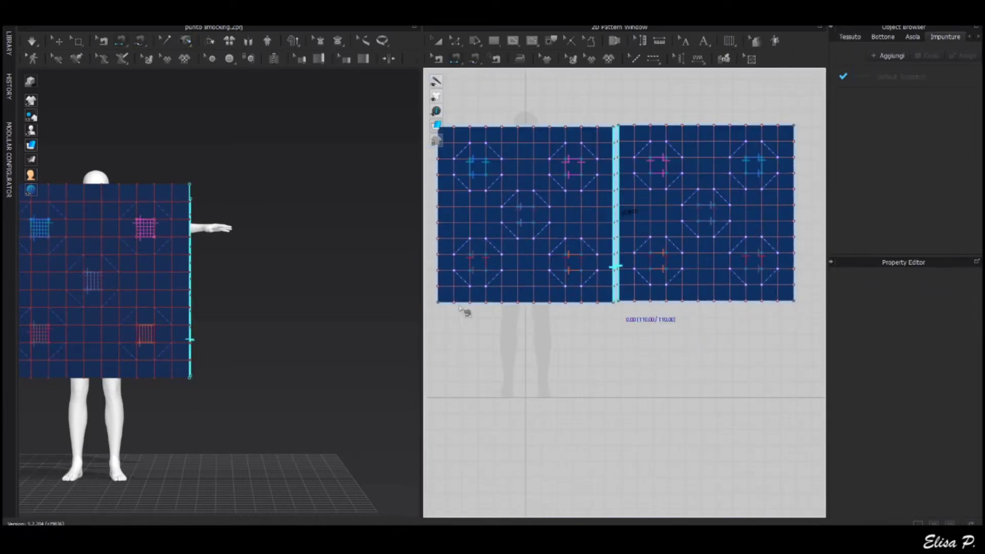
left_click(438, 301)
left_click(795, 299)
Select both panels and scale them down together to about 38 cm per side
middle_click_drag(249, 391, 311, 388)
right_click_drag(311, 388, 285, 424)
scroll(601, 336, "down", 4)
key("a")
left_click_drag(485, 216, 633, 276)
scroll(633, 276, "up", 4)
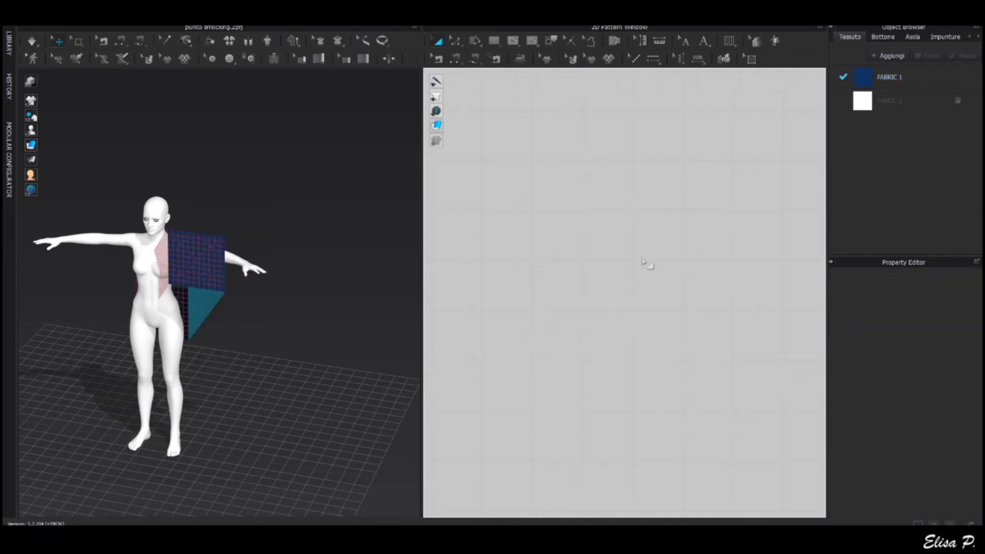
Separate the two panels by moving one below the other, and undo the accidental shift of an internal line
scroll(642, 262, "down", 5)
left_click_drag(663, 244, 743, 467)
scroll(736, 271, "down", 5)
left_click_drag(638, 192, 550, 300)
key("ctrl+z")
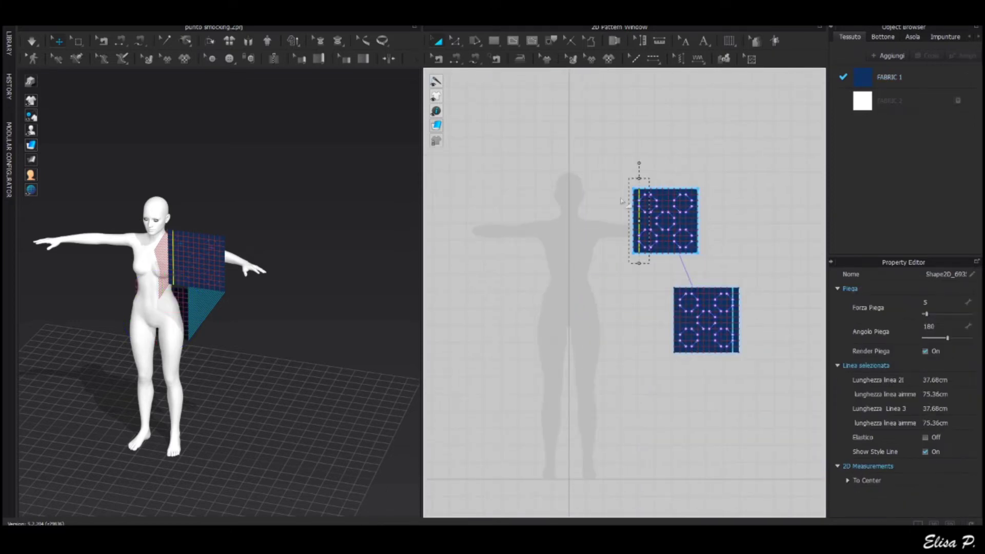
Place the two smocked panels side by side over the avatar's hips in 2D and position them around the hips in 3D
left_click_drag(635, 192, 539, 300)
scroll(695, 287, "up", 3)
left_click(660, 291)
left_click_drag(661, 291, 540, 306)
left_click(210, 260)
left_click_drag(230, 255, 158, 320)
right_click_drag(158, 320, 216, 323)
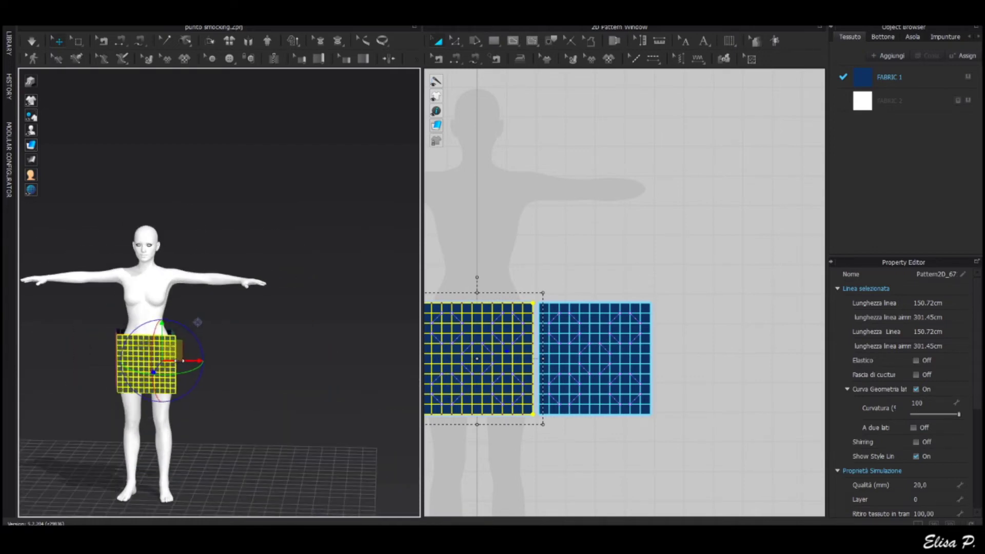
left_click_drag(194, 360, 198, 361)
Select both smocked panels and enlarge them together to about 50 cm per side
scroll(529, 362, "up", 5)
middle_click_drag(530, 362, 664, 328)
scroll(660, 323, "down", 4)
key("z")
left_click(640, 390)
middle_click_drag(622, 401, 569, 377)
scroll(569, 378, "down", 4)
key("a")
left_click_drag(490, 276, 717, 395)
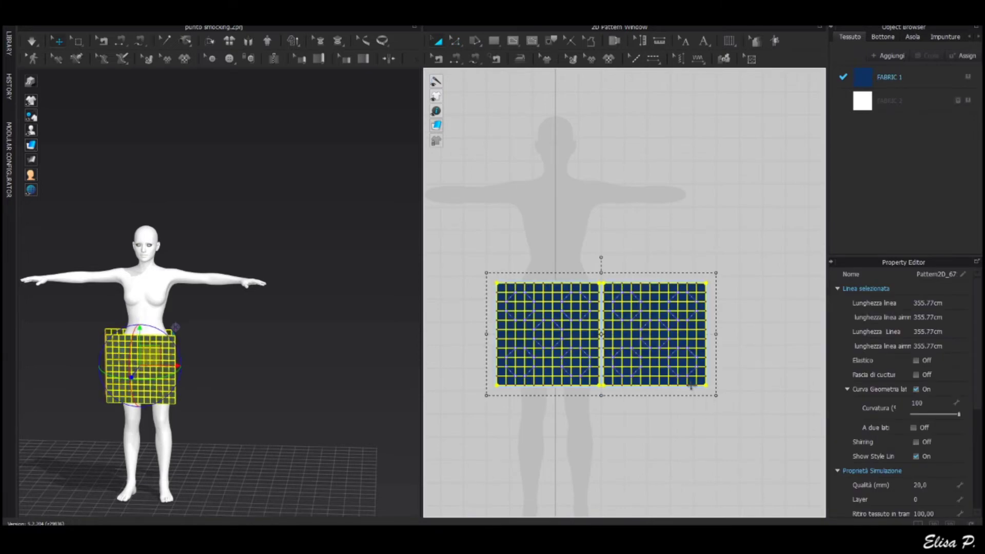
left_click(568, 386)
right_click_drag(287, 417, 135, 402)
key("a")
left_click_drag(488, 278, 729, 410)
Turn on elastic for the top edges of the smocked panels with strength 10 and ratio 48
left_click(569, 407)
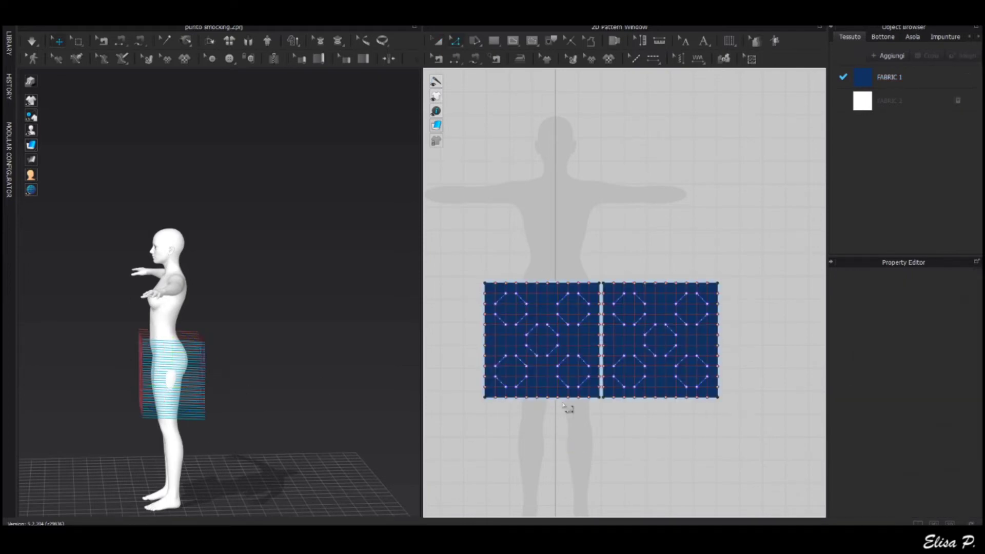
left_click(554, 314)
left_click(916, 360)
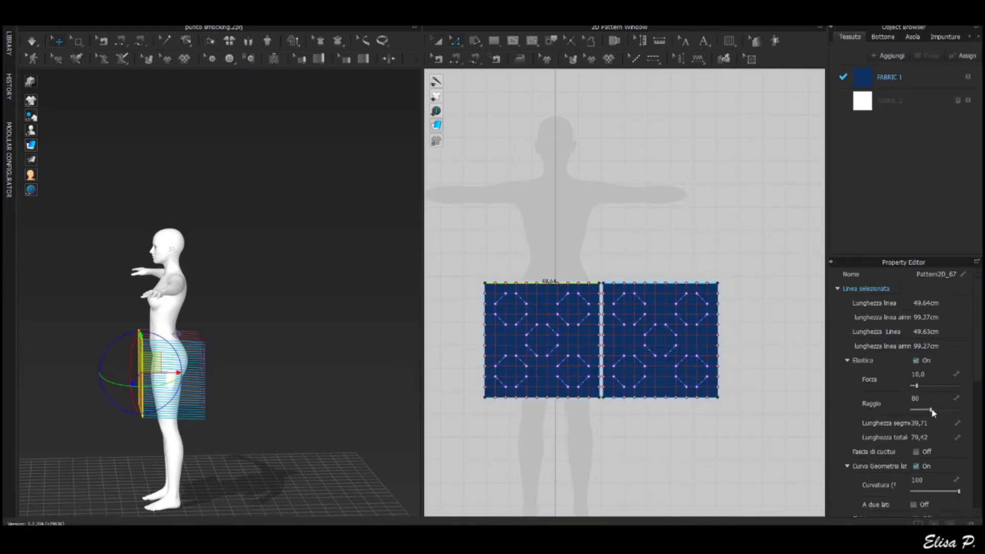
Move the front and back smocked panels closer to the avatar's hips in 3D and centre them on the body
scroll(197, 382, "up", 5)
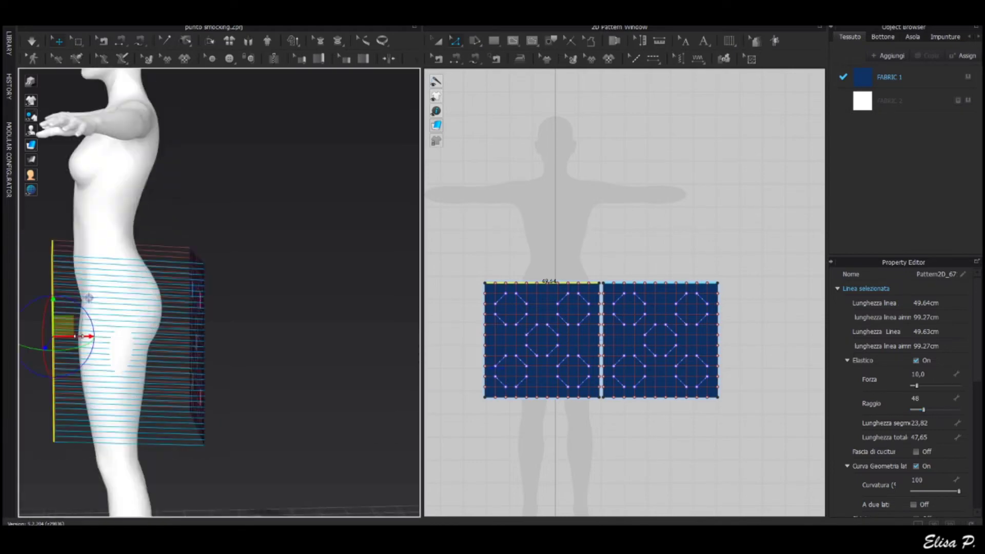
left_click_drag(88, 335, 99, 335)
key("a")
left_click(609, 290)
left_click_drag(211, 332, 188, 325)
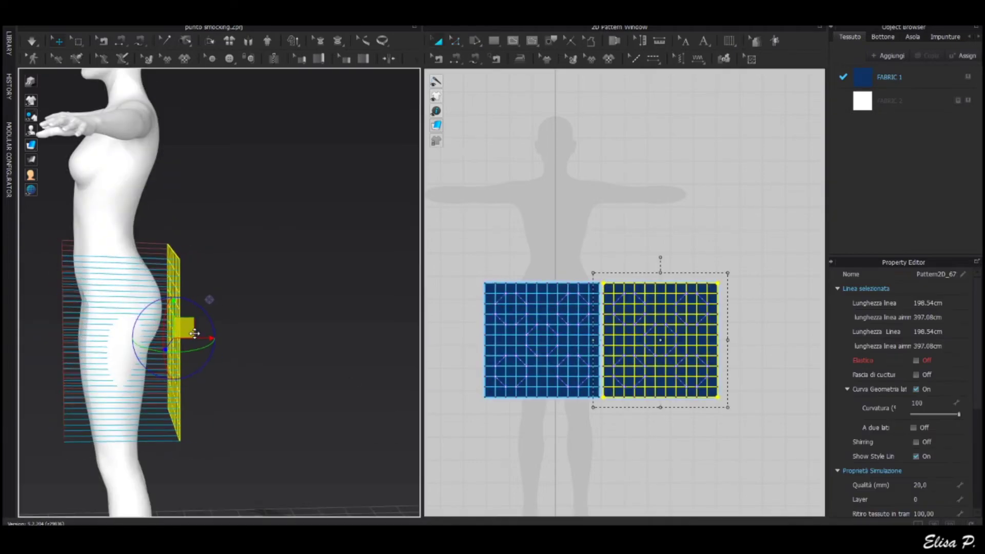
right_click_drag(138, 439, 234, 452)
left_click_drag(214, 344, 236, 344)
left_click(352, 413)
right_click_drag(351, 414, 363, 410)
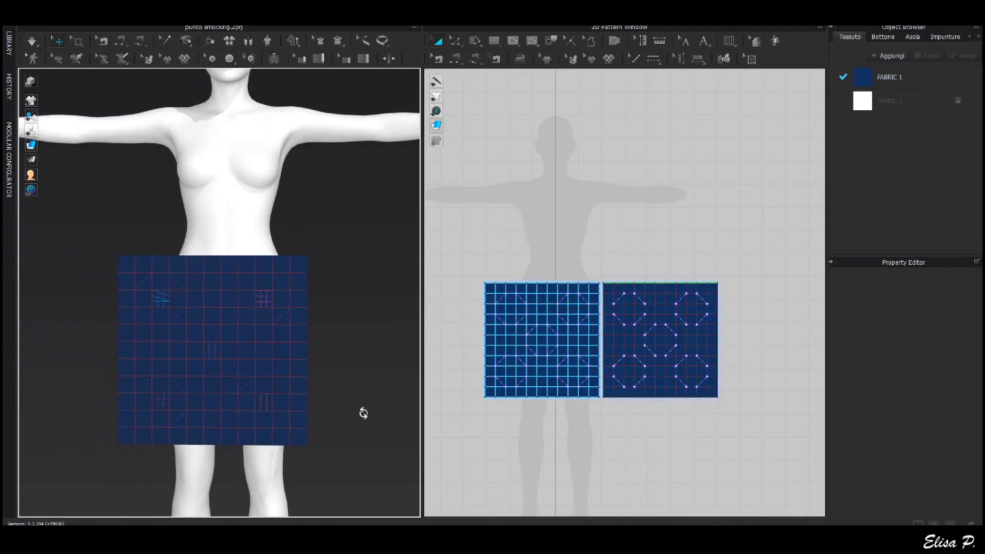
Simulate the smocked panels, tug the fabric into place around the hips, and stop the simulation
key("space")
left_click_drag(270, 398, 196, 407)
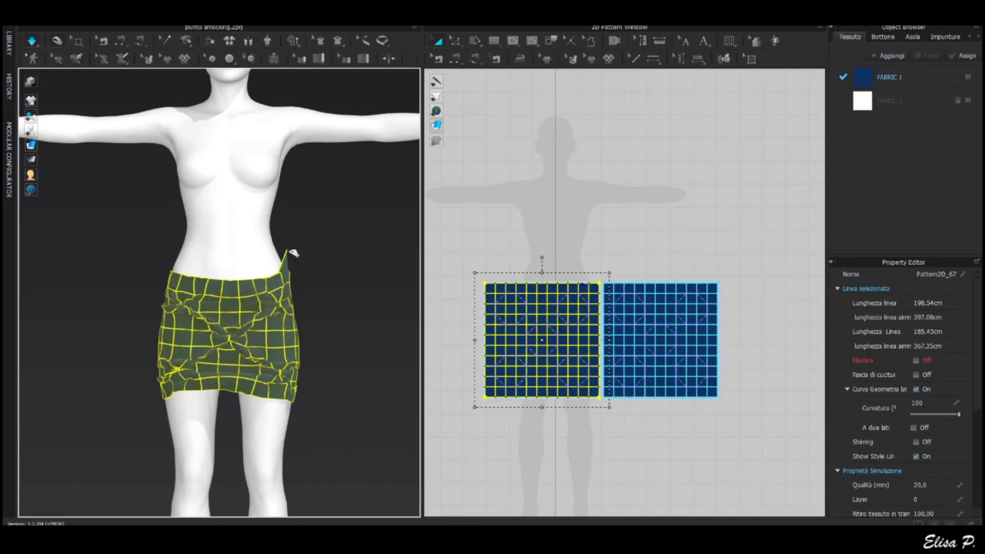
left_click(345, 395)
mouse_move(345, 396)
right_mouse_down()
mouse_move(121, 399)
mouse_move(348, 395)
right_mouse_up()
scroll(348, 395, "down", 2)
key("space")
Draw a tapered half-skirt panel below the first smocked panel, starting at the centre line, about 19 cm wide at the top and 24 cm at the hem
middle_click_drag(553, 349, 567, 166)
scroll(545, 244, "up", 2)
scroll(545, 244, "down", 2)
scroll(349, 293, "down", 2)
left_click(497, 155)
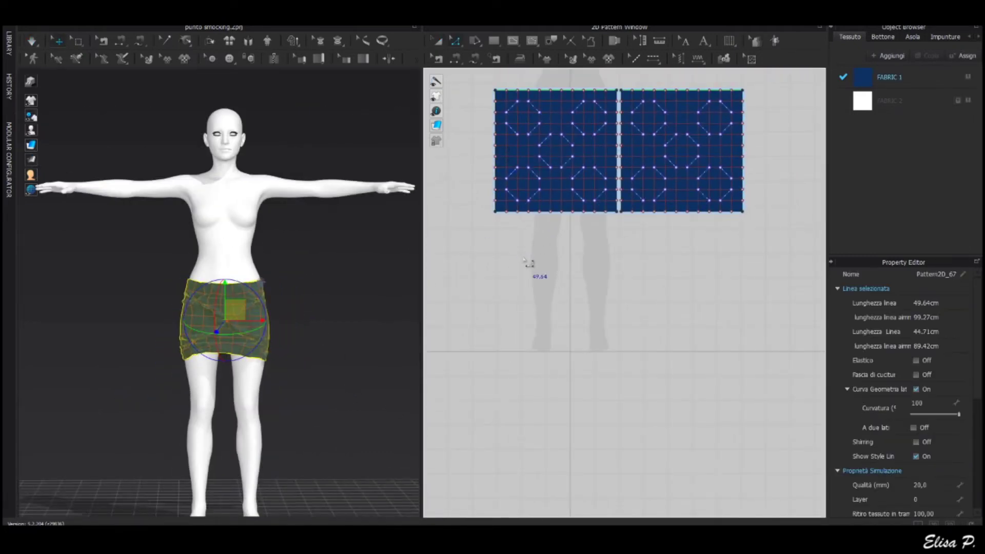
left_click(526, 263)
key("s")
scroll(569, 239, "up", 3)
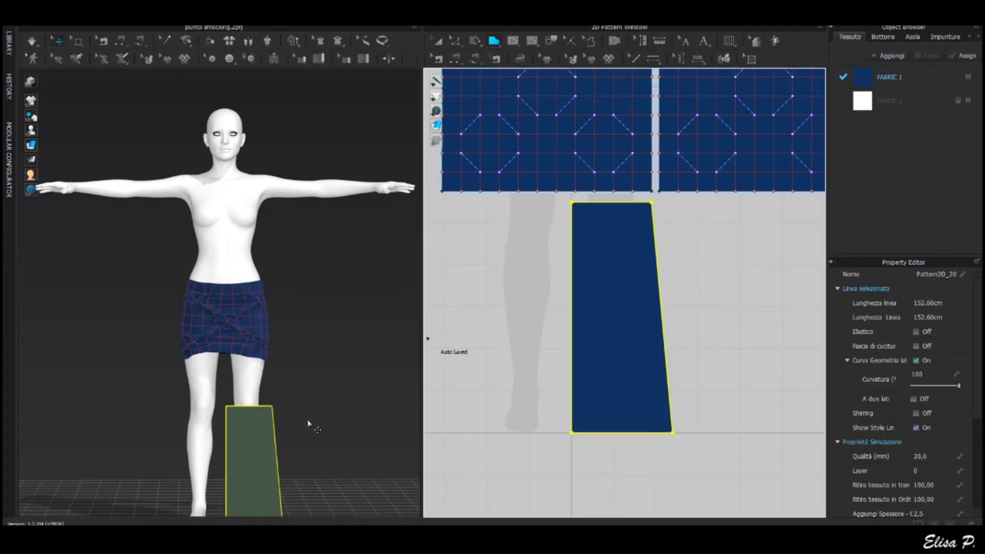
Raise the half-skirt panel towards the smocked section in 3D, then lengthen its centre edge to about 66.7 cm and widen its hem
left_click_drag(251, 452, 249, 410)
scroll(587, 139, "down", 2)
key("z")
left_click(605, 331)
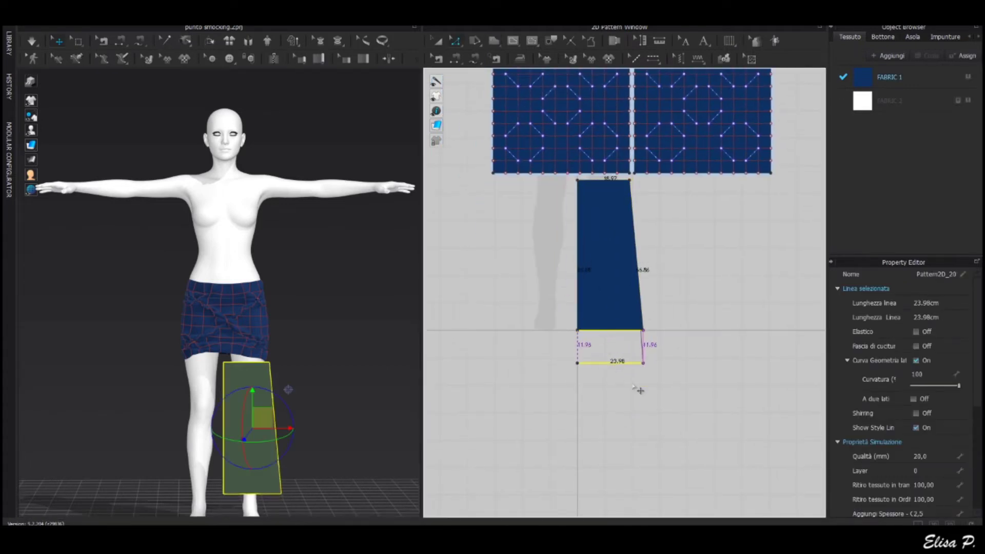
left_click_drag(634, 387, 655, 369)
scroll(556, 282, "up", 2)
Unfold the half-skirt panel along its vertical centre edge into a full symmetric panel
left_click(584, 293)
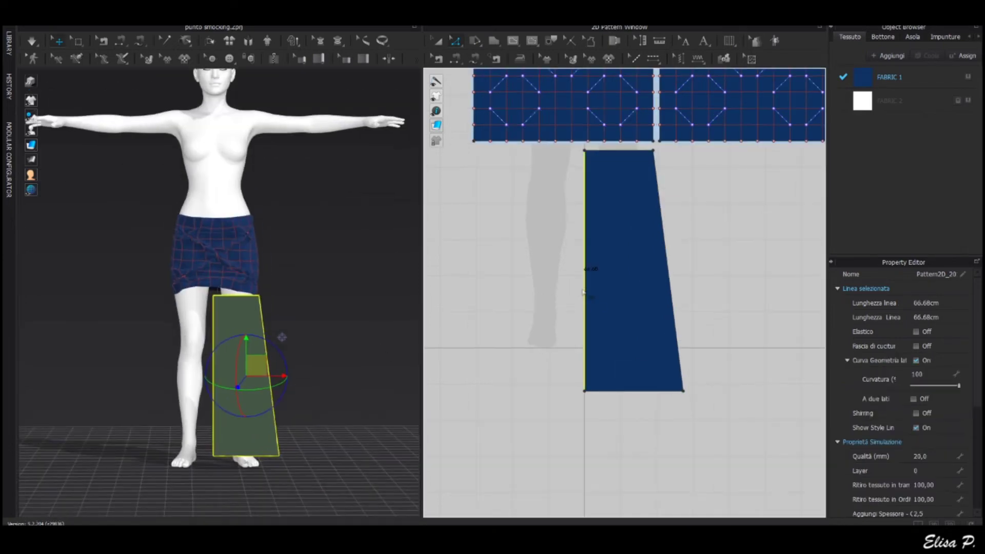
right_click(584, 292)
left_click(620, 415)
Sew the skirt panel's top edge to the first smocked panel's lower edge and simulate the drape
key("n")
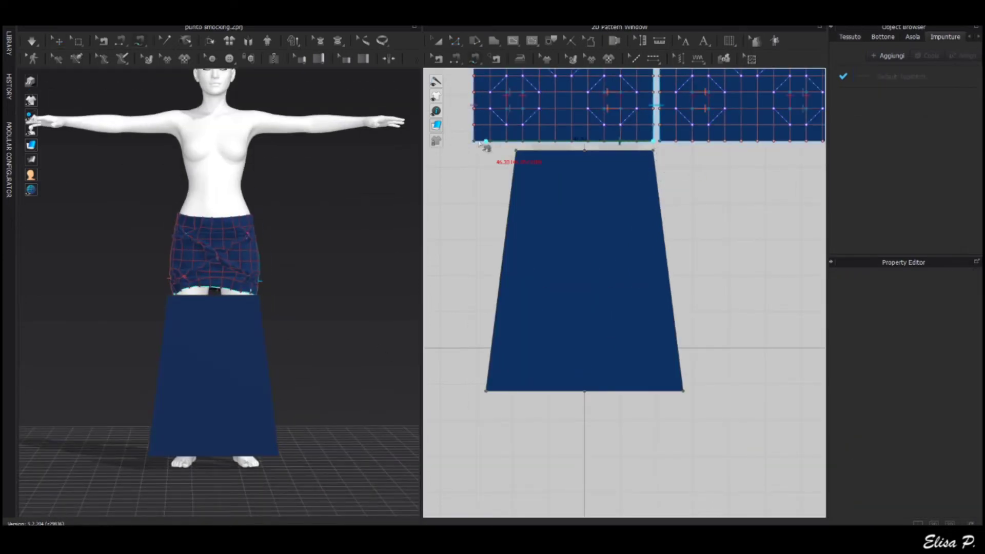
left_click(516, 152)
scroll(288, 348, "up", 3)
right_click_drag(328, 361, 327, 418)
key("space")
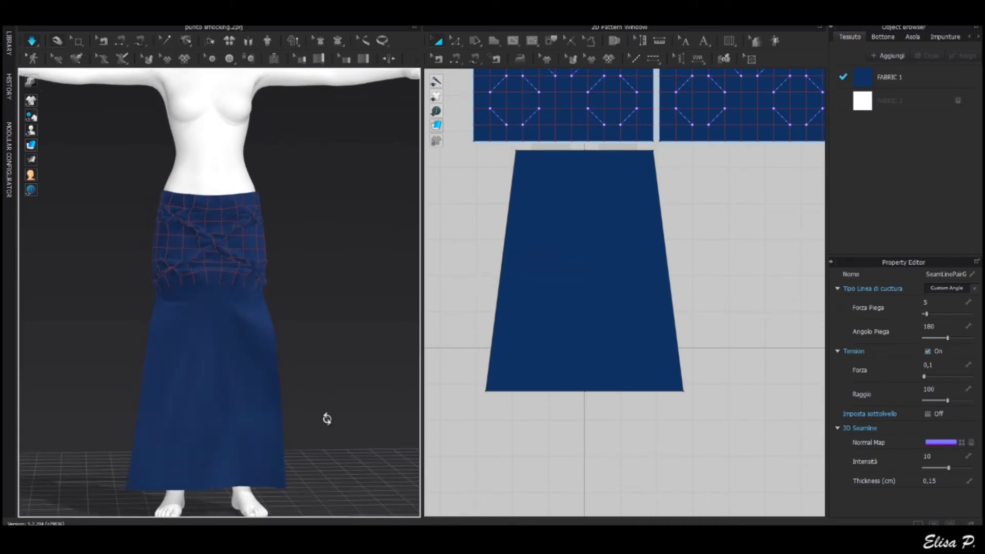
key("space")
Duplicate the skirt panel, place the copy beside the original below the second smocked panel, and position it behind the avatar's legs
scroll(556, 419, "down", 4)
middle_click_drag(562, 418, 539, 416)
key("a")
left_click(549, 344)
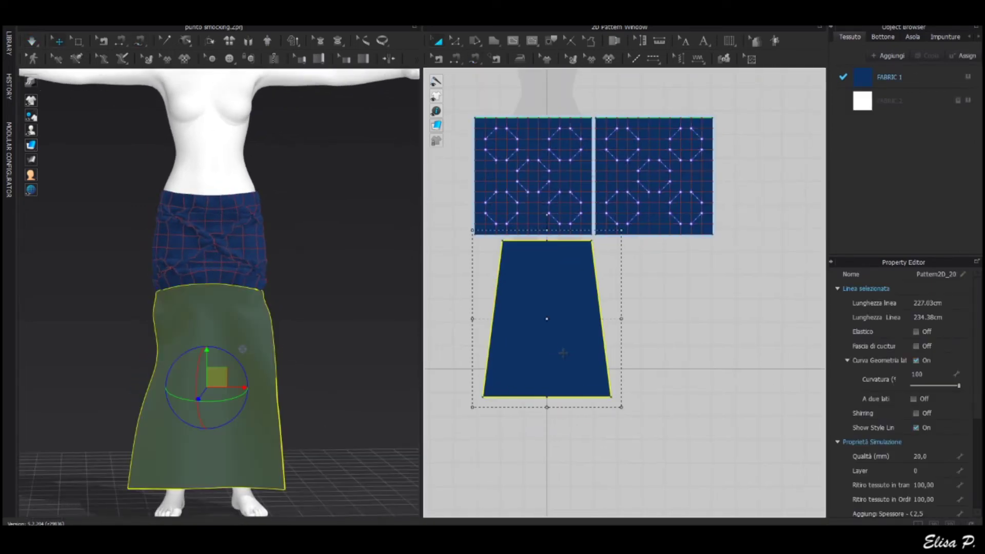
key("ctrl+c")
key("ctrl+v")
left_click(686, 320)
left_click_drag(354, 350, 226, 356)
Sew the adjoining side edges of the two skirt panels together, and likewise their outer side edges
key("n")
left_click(608, 380)
left_click(623, 380)
left_click(484, 386)
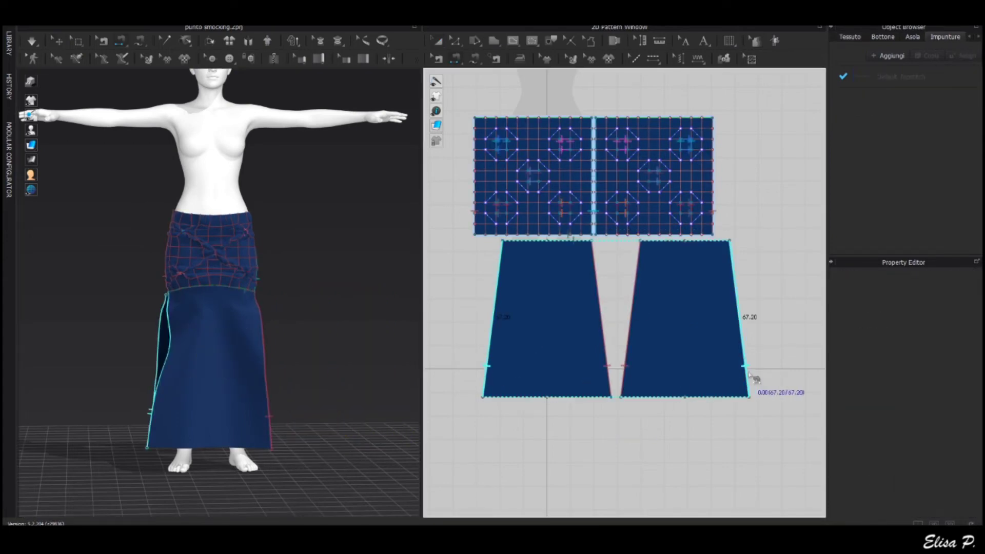
left_click(748, 377)
Sew the second skirt panel's top edge to the second smocked panel's lower edge and simulate the garment
scroll(732, 245, "up", 3)
key("m")
left_click(501, 231)
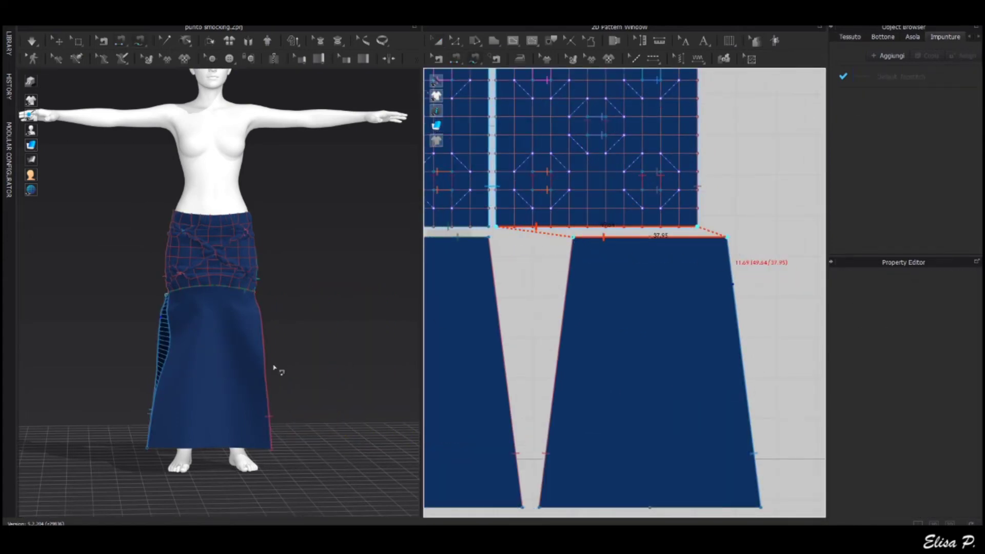
scroll(274, 368, "down", 1)
right_click_drag(274, 368, 308, 401)
key("space")
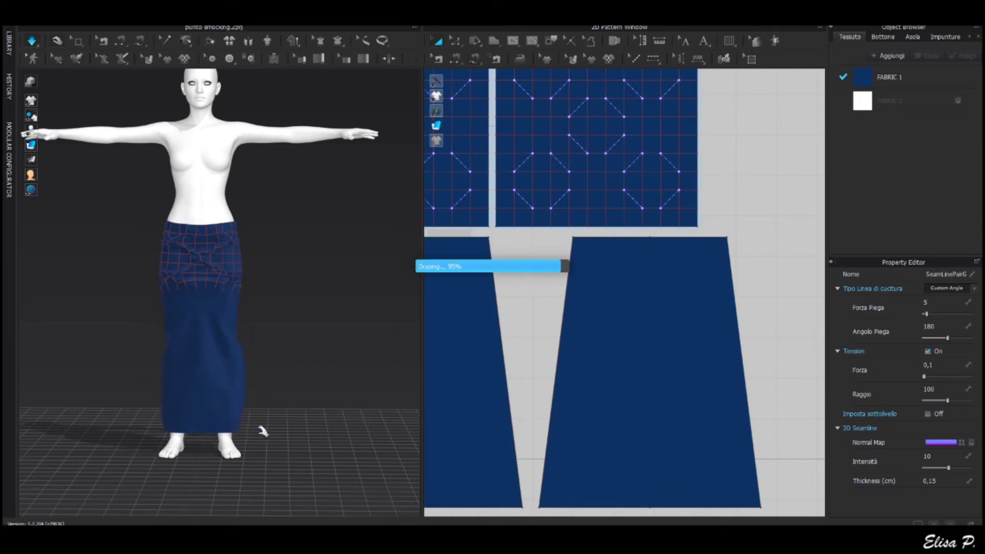
right_click_drag(263, 430, 286, 406)
scroll(286, 405, "up", 2)
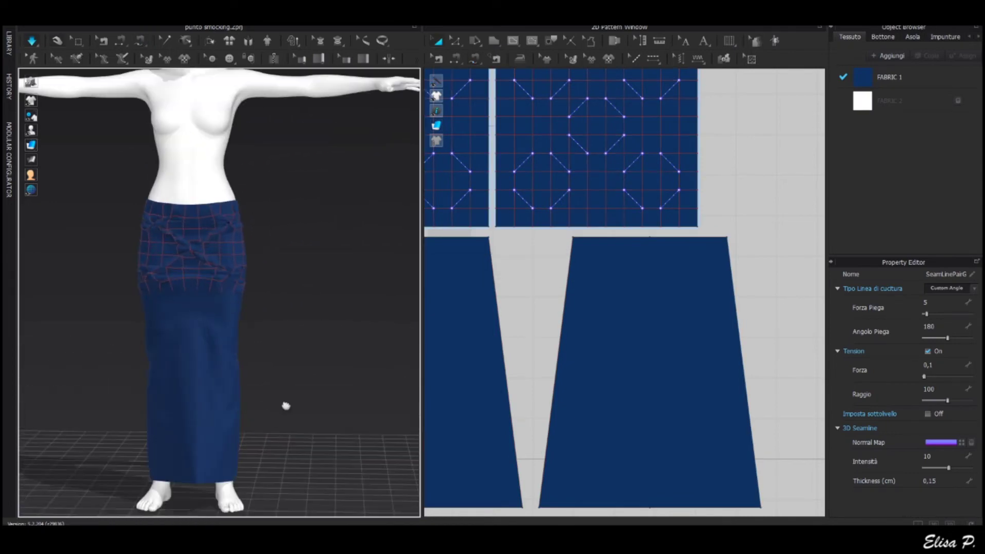
Create a rectangular waistband 37.95 cm wide and 4 cm high above the first smocked panel, matching the width to the skirt panel's top edge
scroll(290, 409, "down", 1)
scroll(627, 411, "down", 3)
scroll(685, 396, "up", 5)
left_click(621, 325)
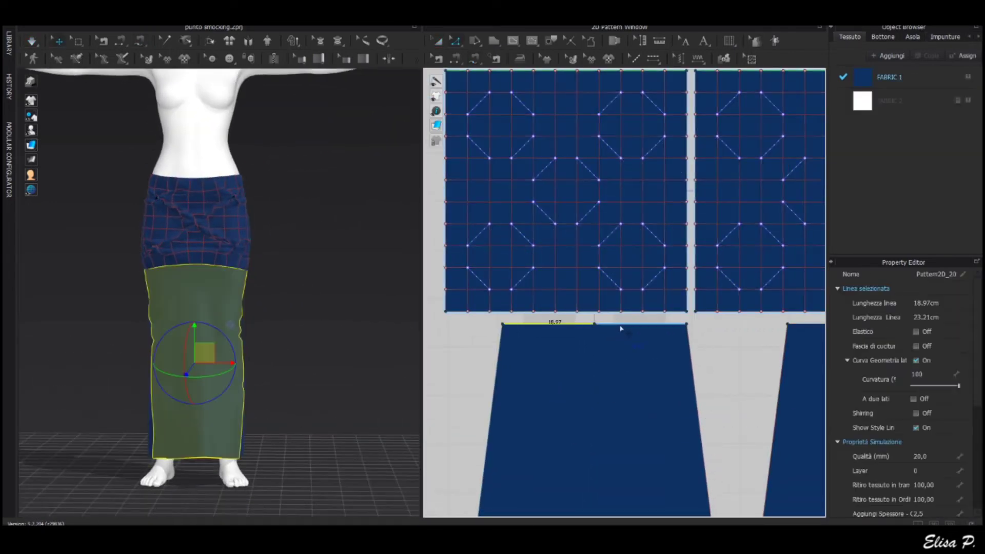
left_click(621, 325, "shift")
scroll(590, 288, "down", 3)
left_click(567, 276)
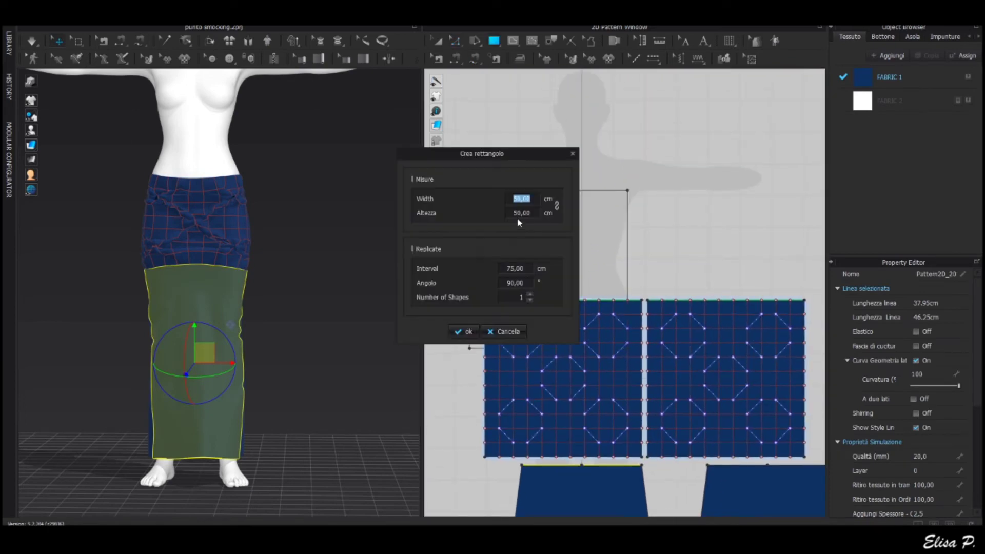
type("4")
key("Return")
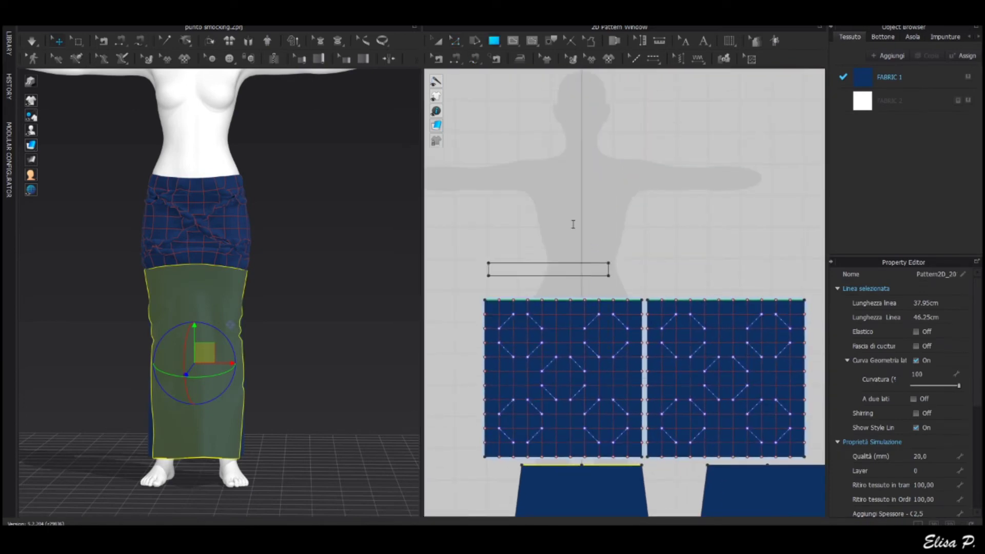
Position the waistband in front of the avatar's waist and sew its lower edge to the first smocked panel's top edge
left_click_drag(173, 144, 199, 155)
key("m")
left_click(489, 276)
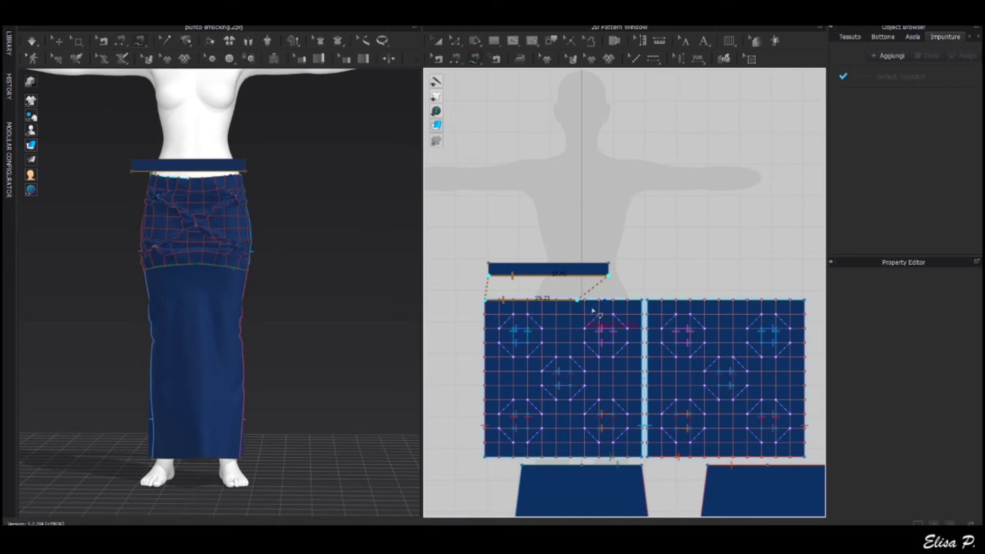
left_click(643, 300)
Duplicate the waistband, place the copy above the second smocked panel, and position it behind the avatar's waist
middle_click_drag(629, 281, 584, 275)
key("a")
left_click(534, 264)
key("ctrl+c")
key("ctrl+v")
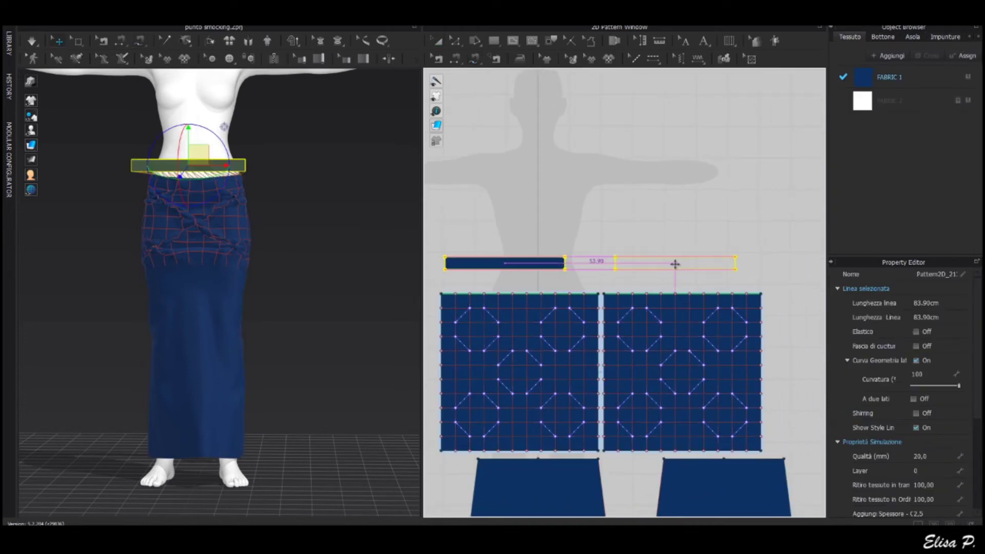
left_click(675, 263)
left_click_drag(343, 176, 336, 94)
left_click_drag(358, 155, 207, 154)
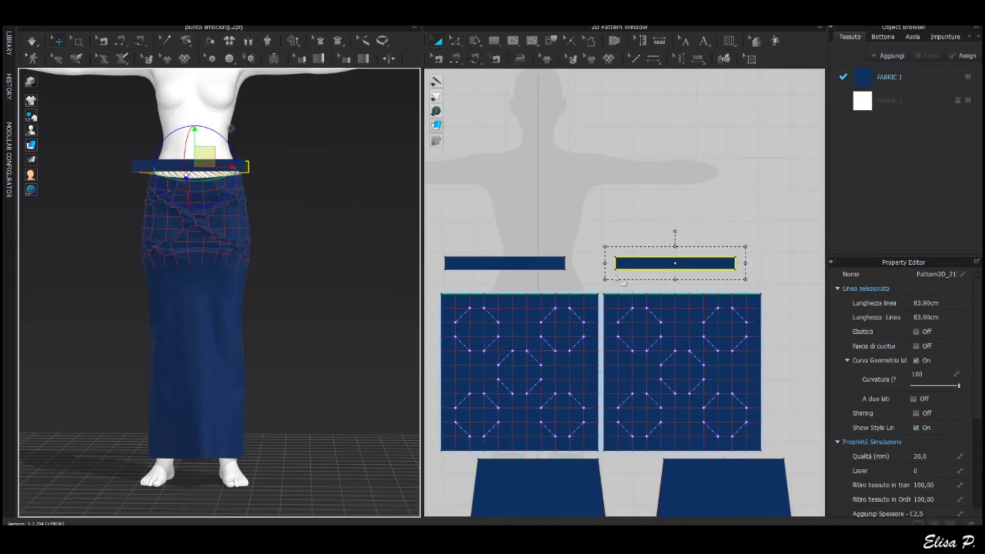
Sew the second waistband to the second smocked panel's top edge and join the short ends of both waistbands
key("n")
left_click(675, 275)
left_click(701, 294)
left_click(616, 262)
left_click(564, 263)
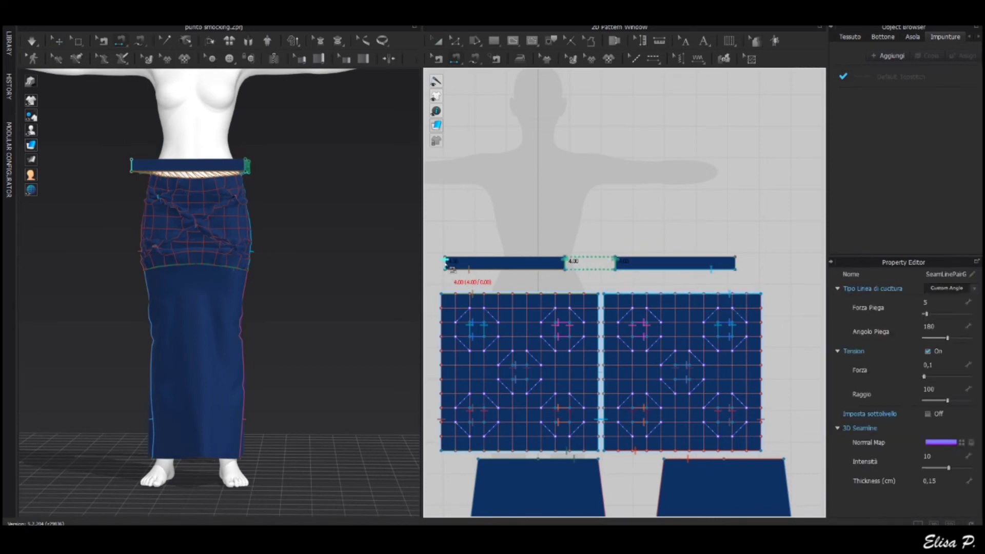
left_click(445, 262)
left_click(735, 262)
Simulate the garment with the waistband and hide the internal lines on the 3D garment
key("space")
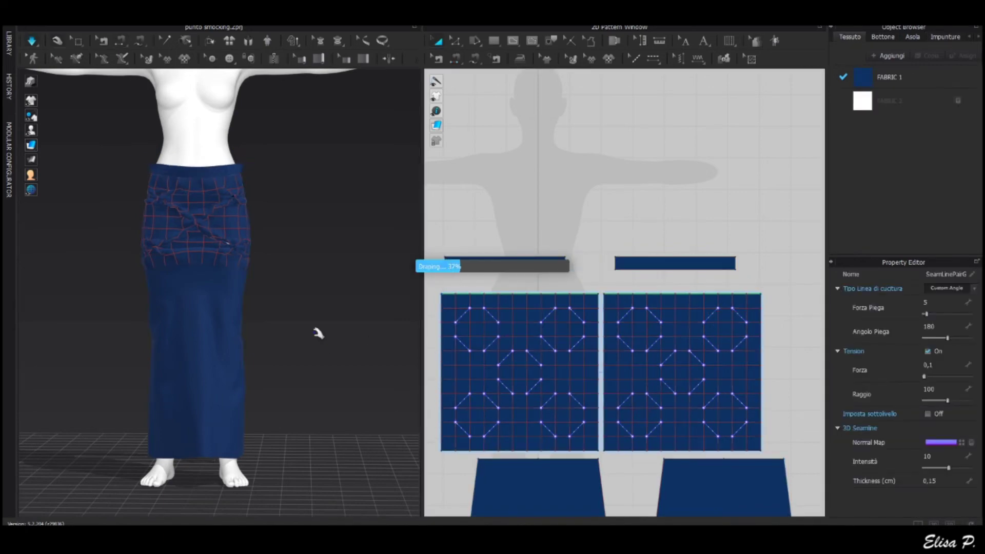
key("n")
right_click_drag(102, 354, 414, 356)
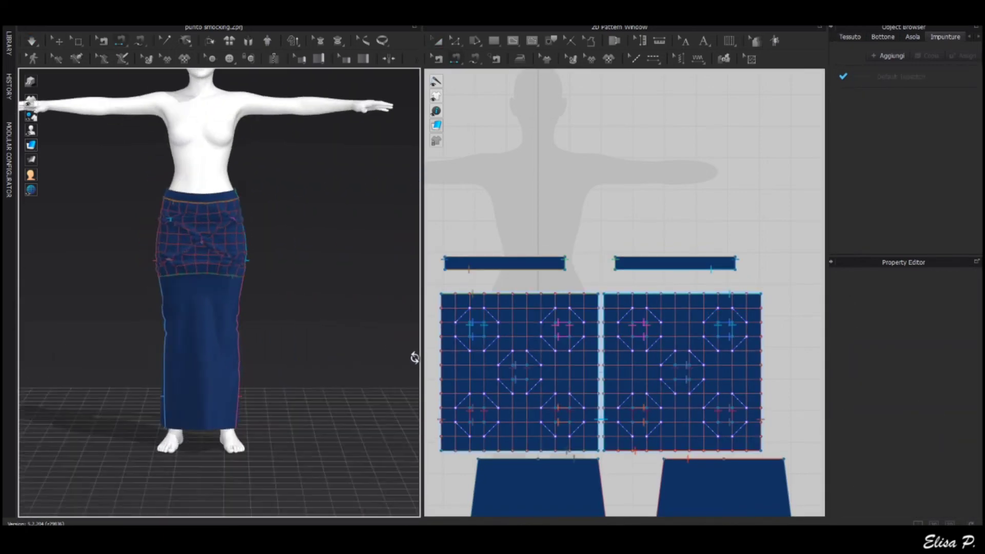
scroll(257, 256, "up", 3)
mouse_move(47, 105)
key("q")
scroll(323, 338, "down", 1)
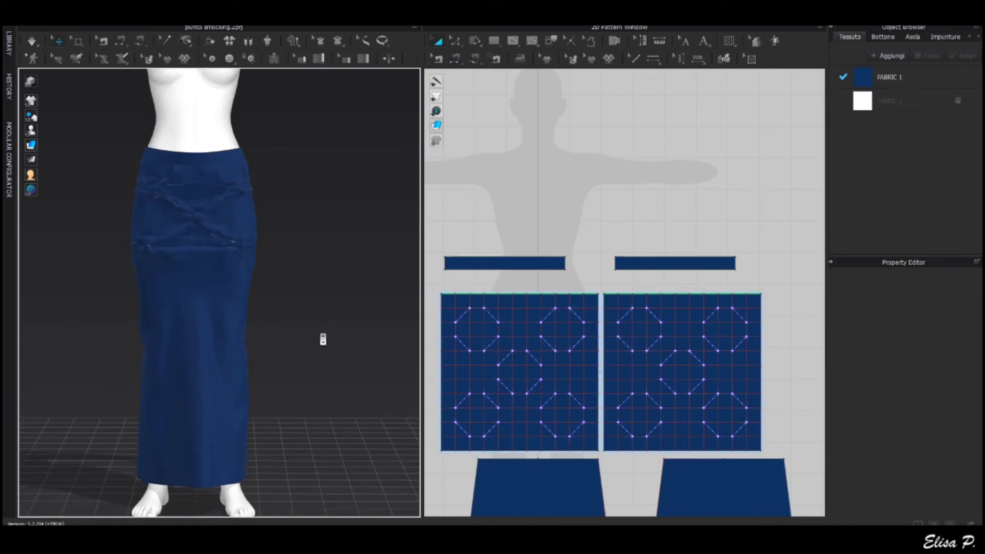
Set the simulation quality of both smocked panels to 10 mm and simulate the skirt again
left_click(506, 315)
left_click(637, 328, "shift")
left_click(935, 486)
type("10")
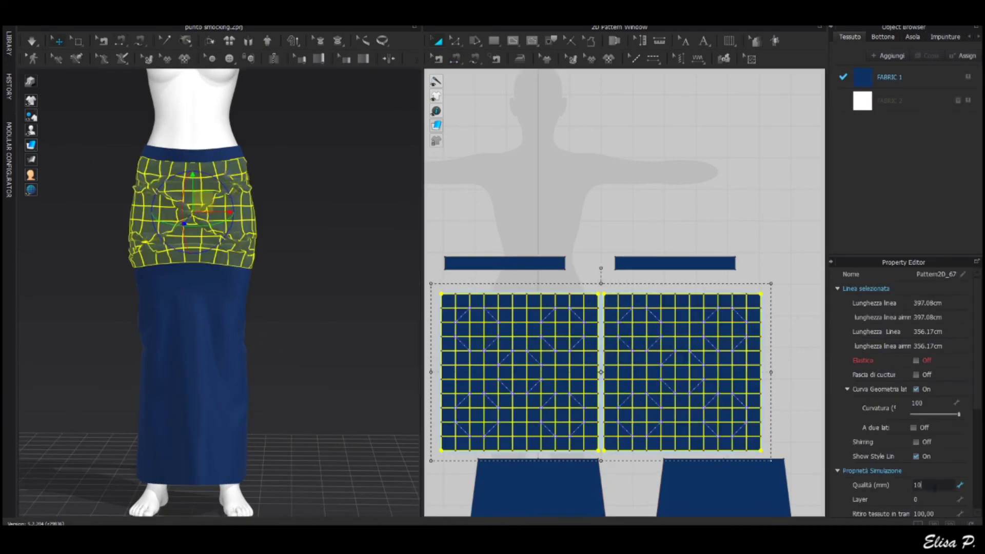
left_click(299, 381)
key("space")
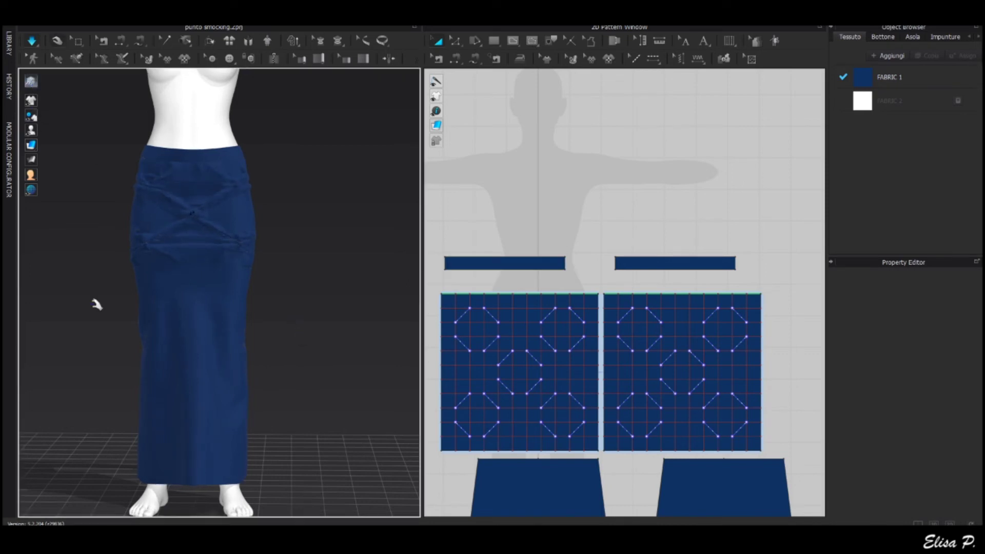
scroll(189, 248, "up", 5)
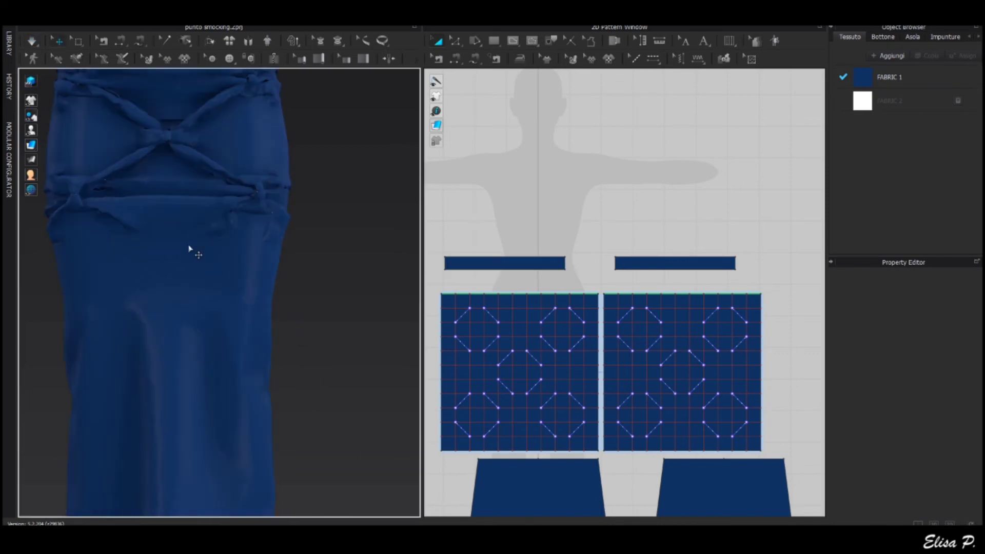
Delete the midpoints of both skirt panels' hems and curve the first panel's hem downward to about 55 cm long
scroll(190, 260, "down", 5)
scroll(550, 391, "down", 3)
scroll(550, 391, "up", 2)
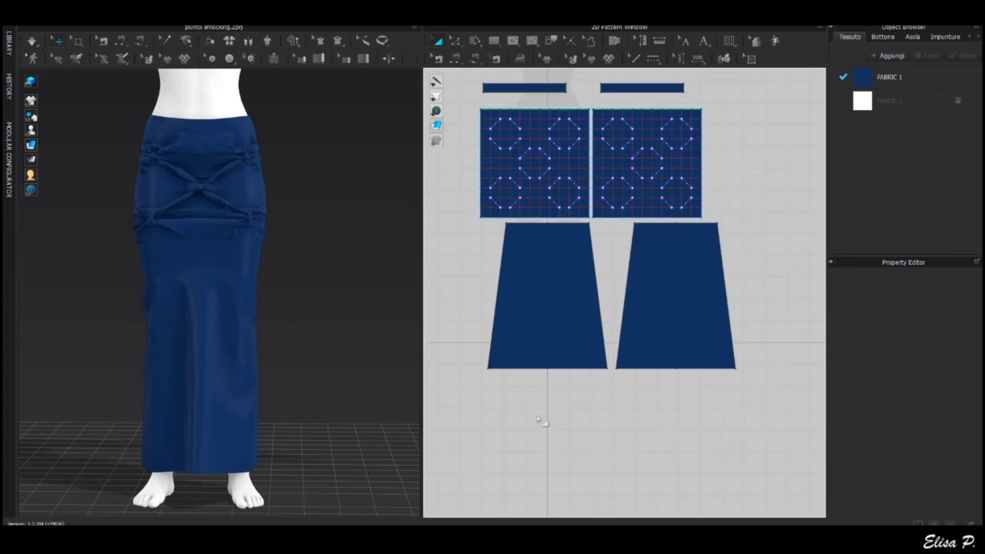
left_click(548, 368)
right_click(675, 368)
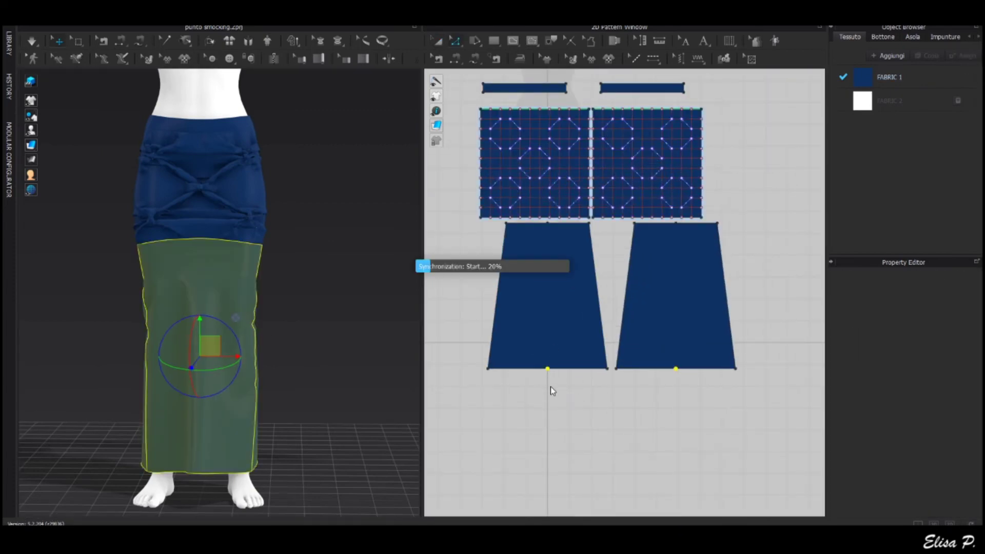
left_click_drag(548, 370, 548, 382)
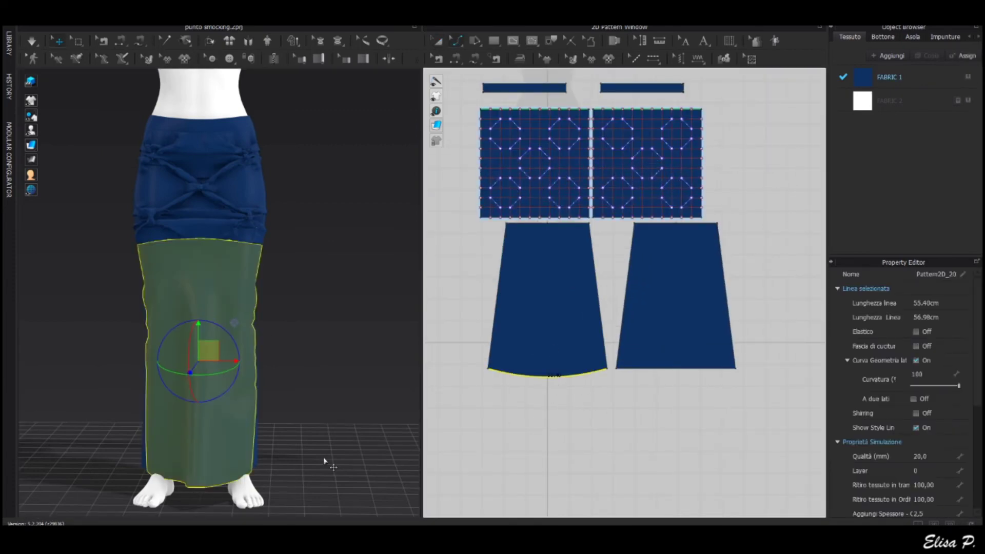
Curve the second skirt panel's straight hem downward to about 55 cm long and clear the selection
left_click_drag(678, 369, 678, 381)
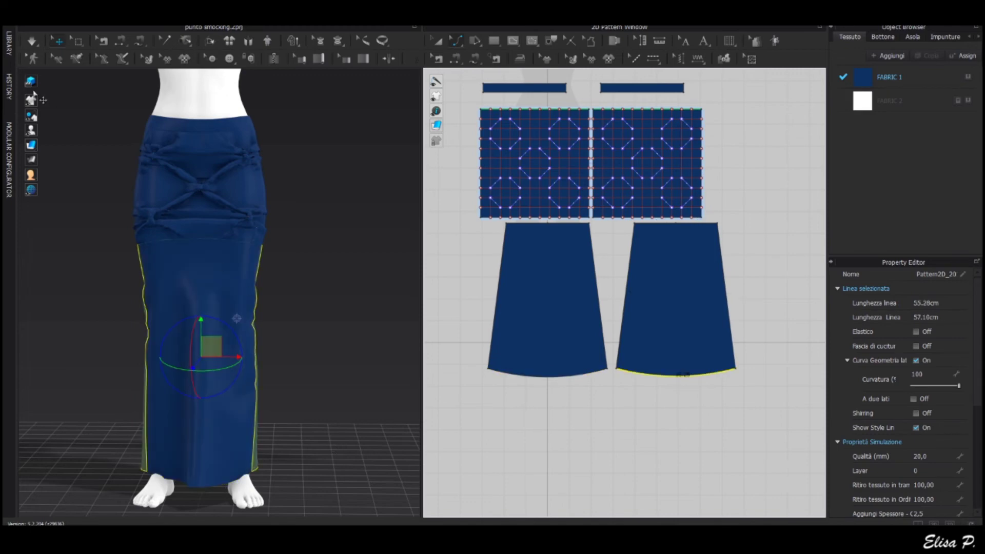
left_click(32, 81)
scroll(311, 391, "down", 1)
left_click(310, 393)
scroll(311, 393, "down", 1)
scroll(518, 402, "down", 2)
middle_click_drag(536, 421, 553, 428)
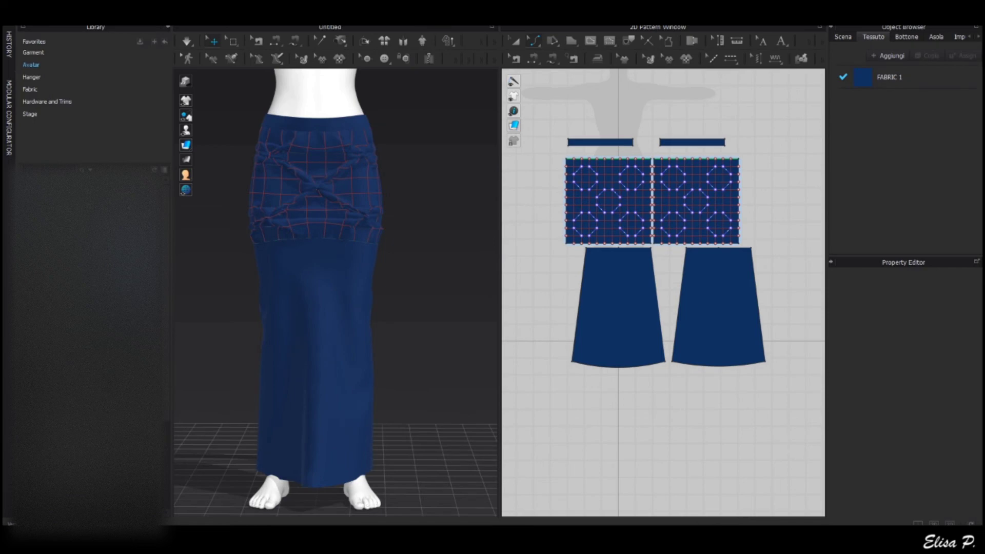
Hide the internal lines on the skirt worn by the posed avatar and collapse the library to enlarge the 3D view
left_click(496, 306)
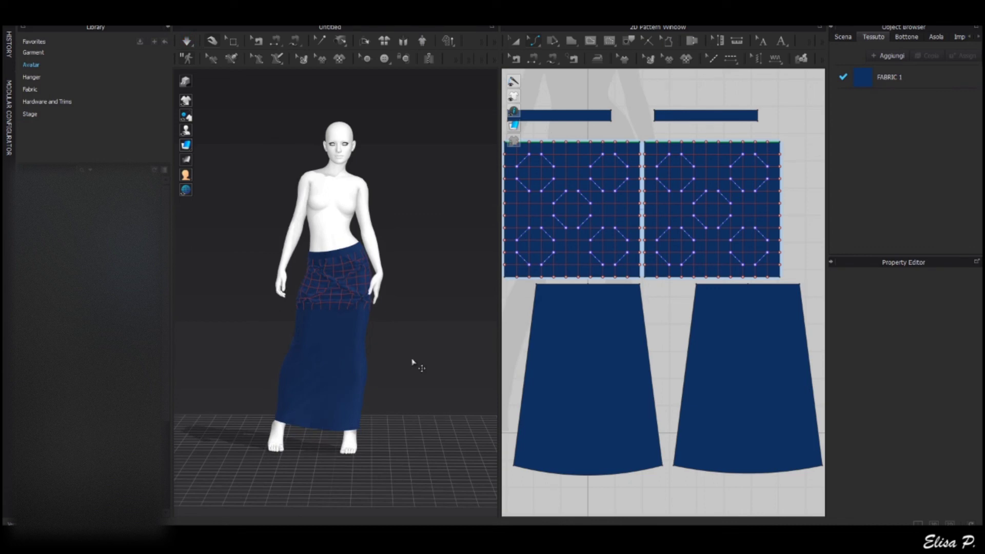
scroll(413, 362, "up", 5)
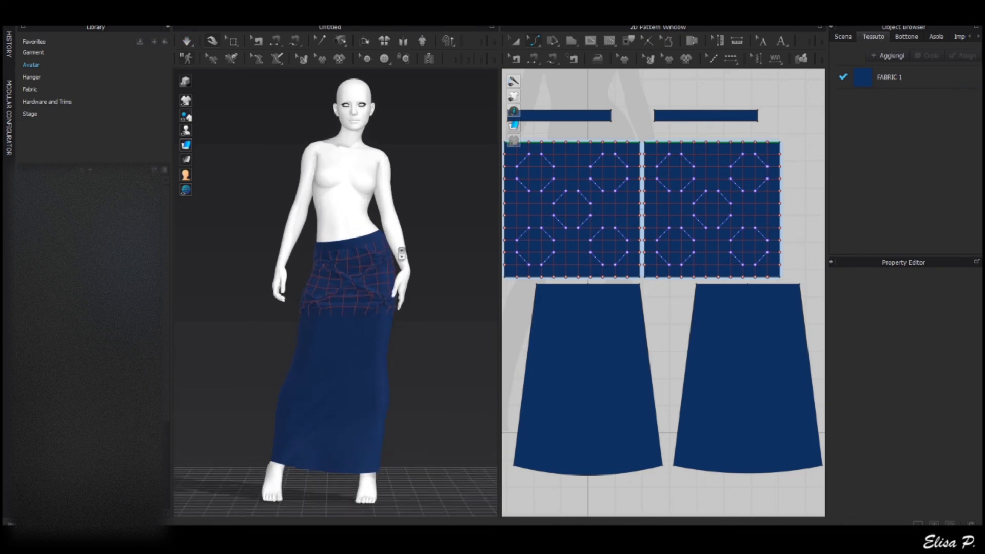
scroll(424, 219, "up", 1)
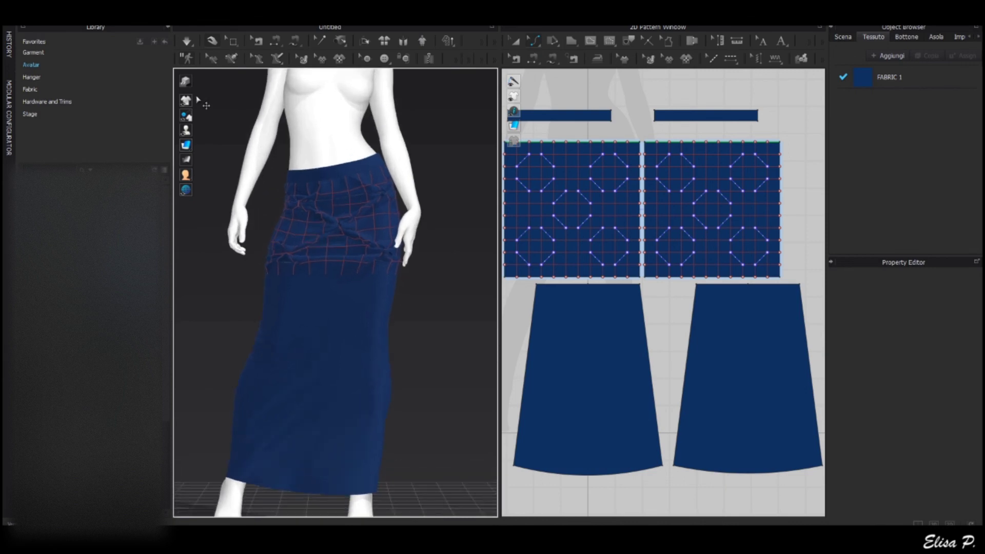
mouse_move(186, 101)
left_click(231, 101)
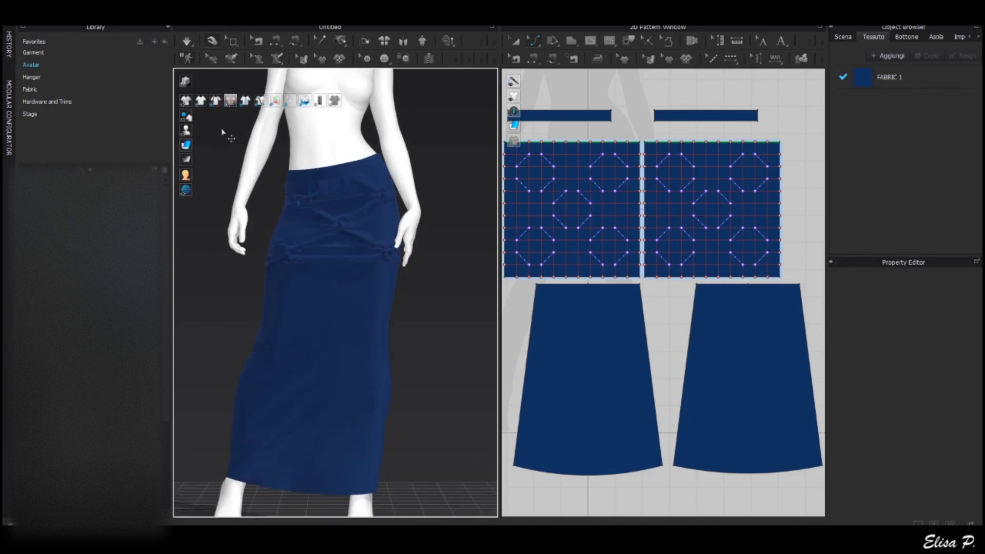
left_click(167, 28)
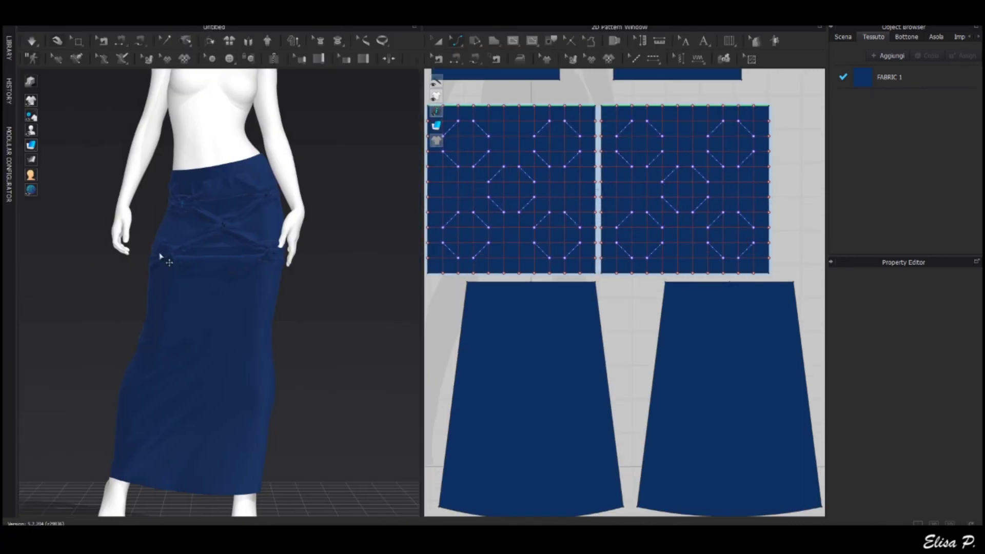
scroll(341, 321, "down", 1)
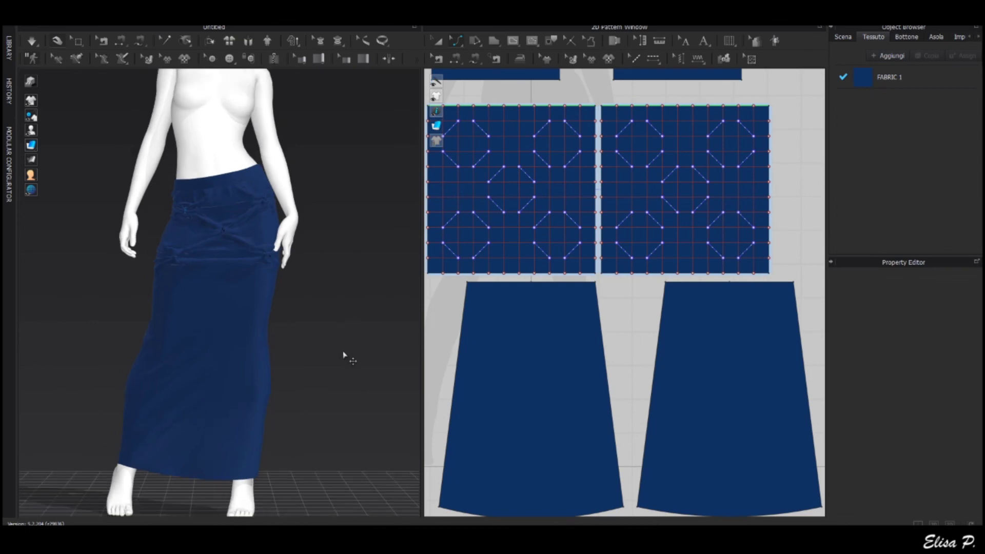
scroll(644, 390, "down", 1)
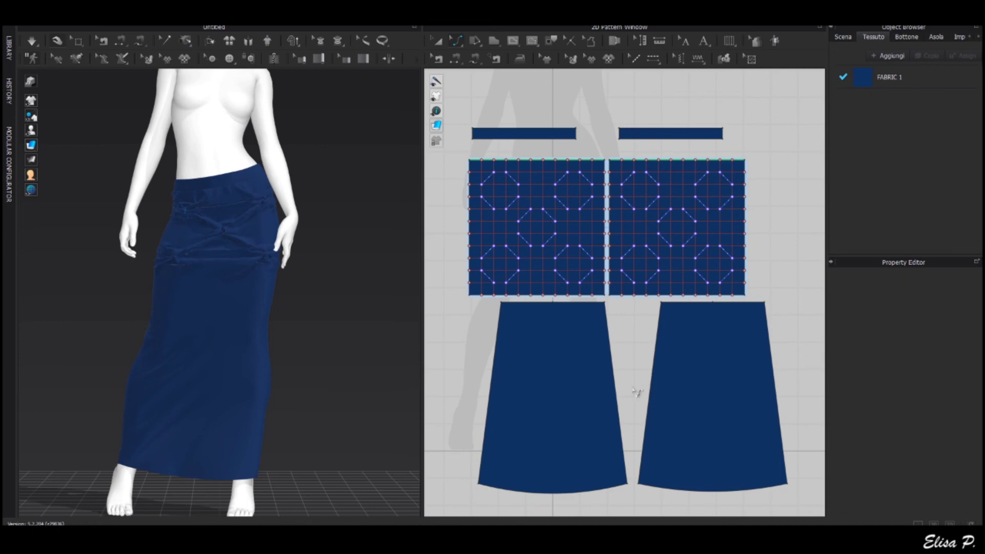